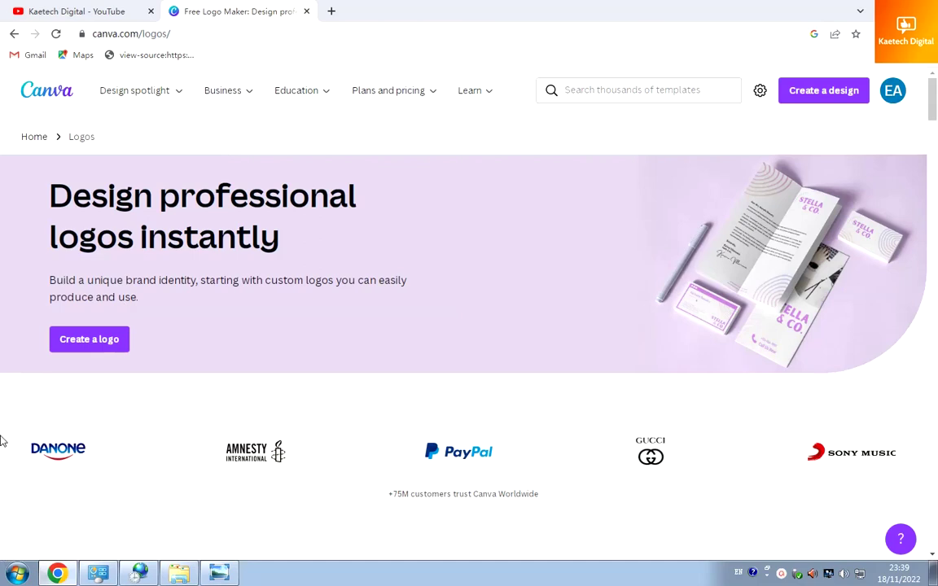
# Start a new logo design and insert the recently used shopping cart graphic on the page
pyautogui.click(94, 337)
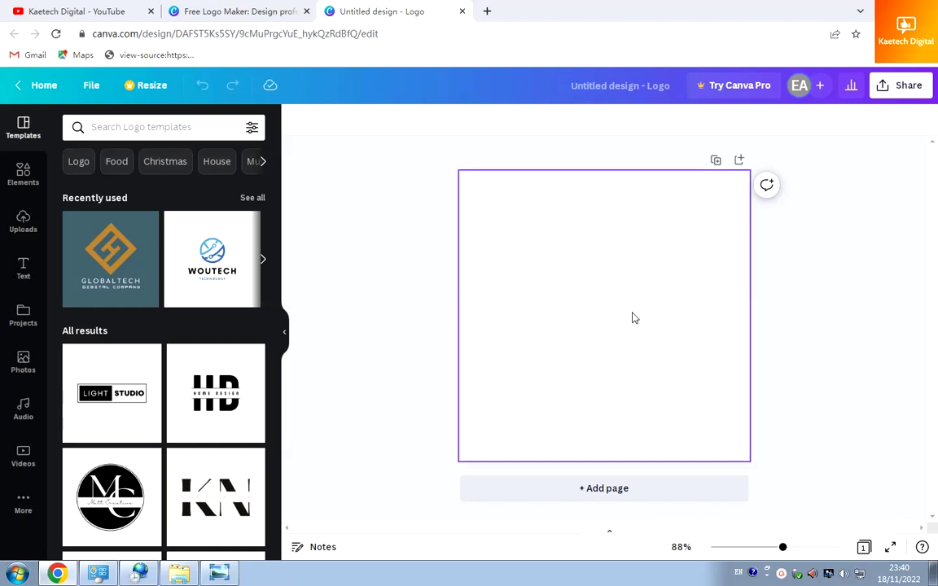
pyautogui.click(23, 175)
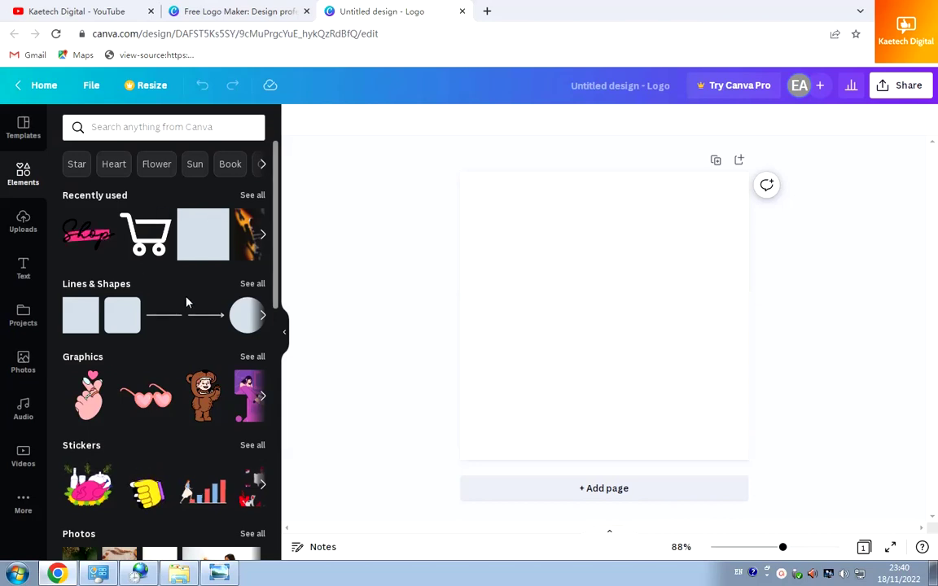
pyautogui.click(147, 236)
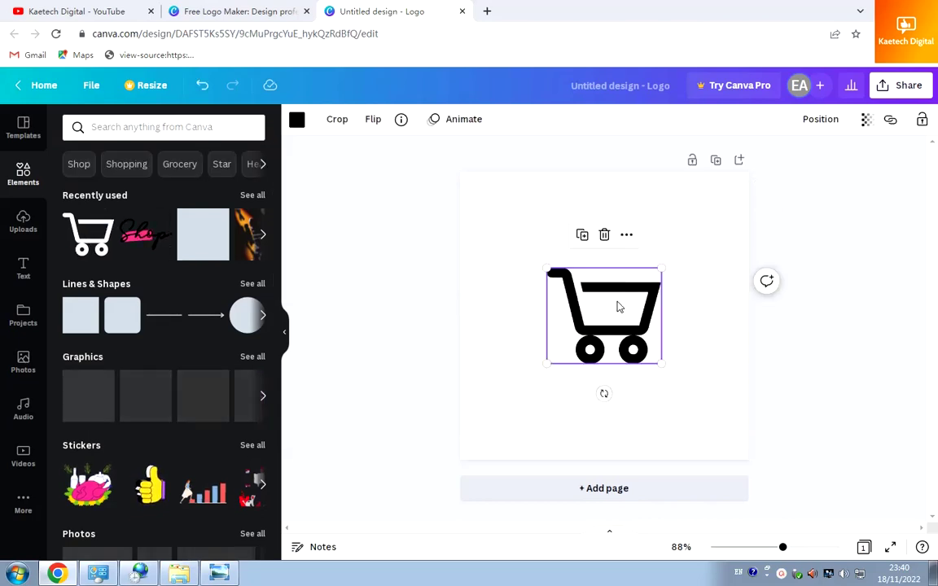
# Shrink the shopping cart graphic and place it horizontally centred, slightly above the middle of the page
pyautogui.moveTo(609, 324); pyautogui.dragTo(604, 283)
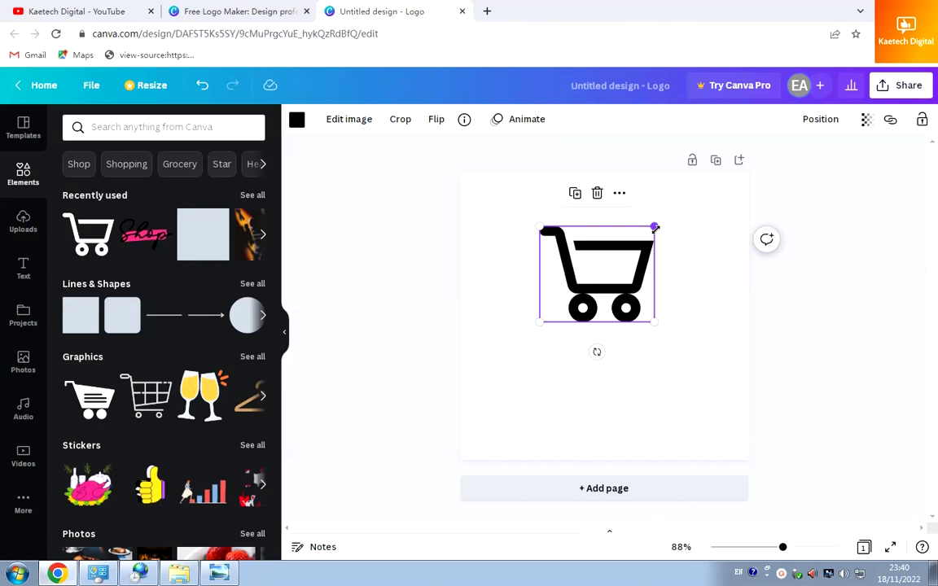
pyautogui.moveTo(656, 225); pyautogui.dragTo(660, 220)
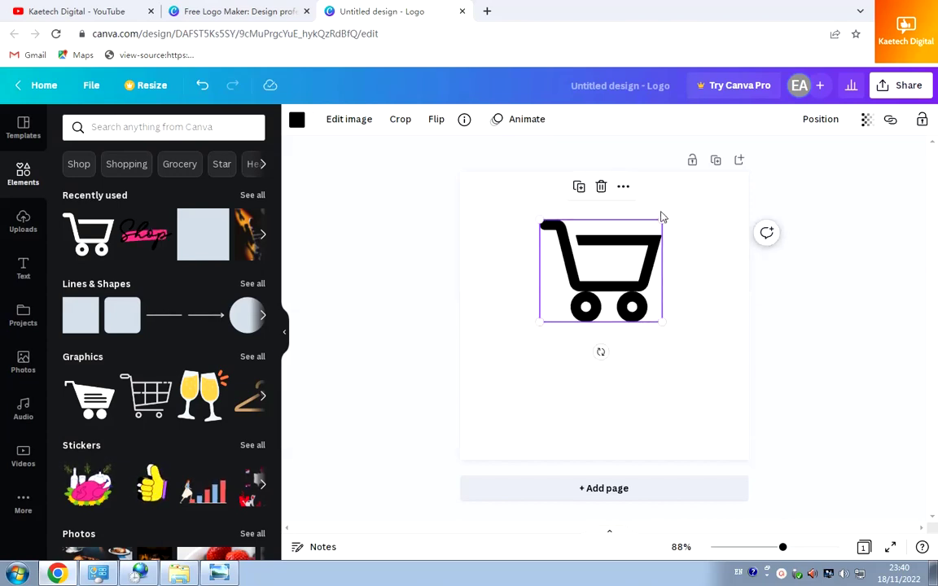
pyautogui.moveTo(660, 220); pyautogui.dragTo(632, 246)
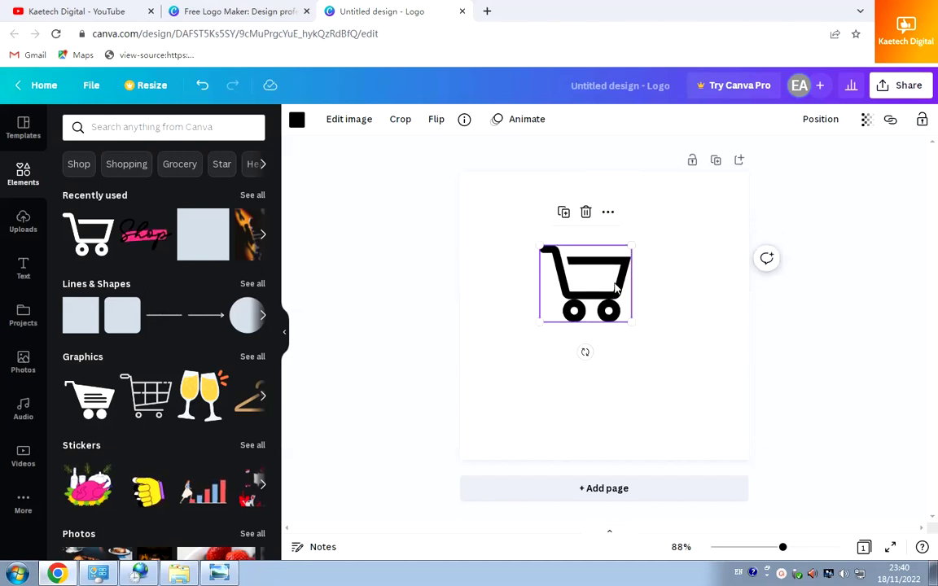
pyautogui.moveTo(626, 282)
pyautogui.mouseDown()
pyautogui.moveTo(631, 260)
pyautogui.moveTo(631, 275)
pyautogui.mouseUp()
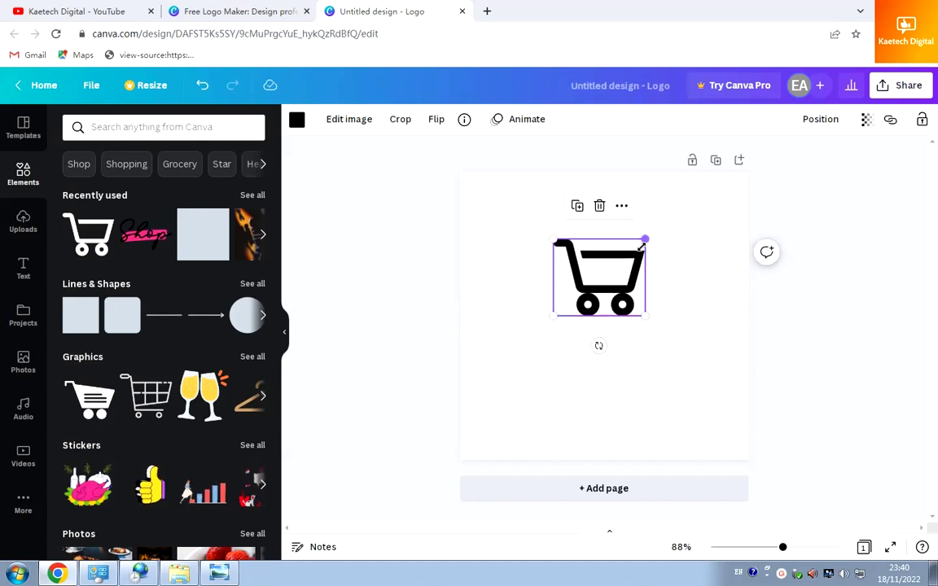
pyautogui.moveTo(643, 238); pyautogui.dragTo(634, 272)
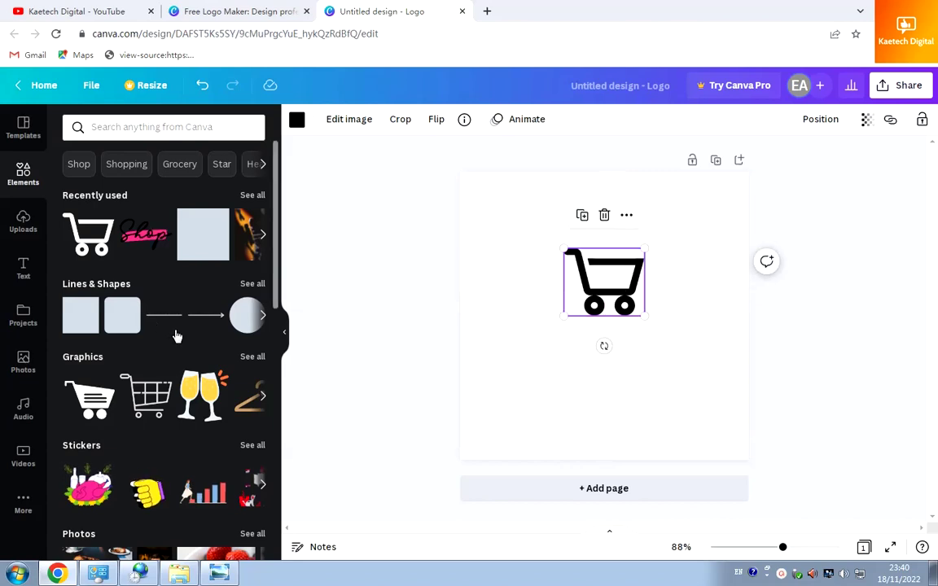
# Add a heading below the cart that reads "Kaetech"
pyautogui.click(23, 272)
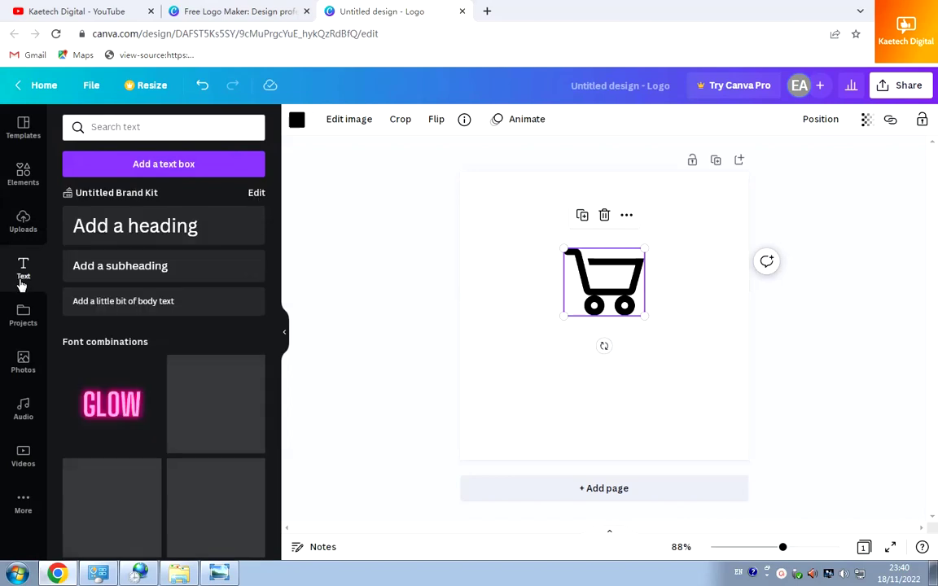
pyautogui.click(143, 230)
pyautogui.scroll(-1, 147, 446)
pyautogui.scroll(1, 149, 446)
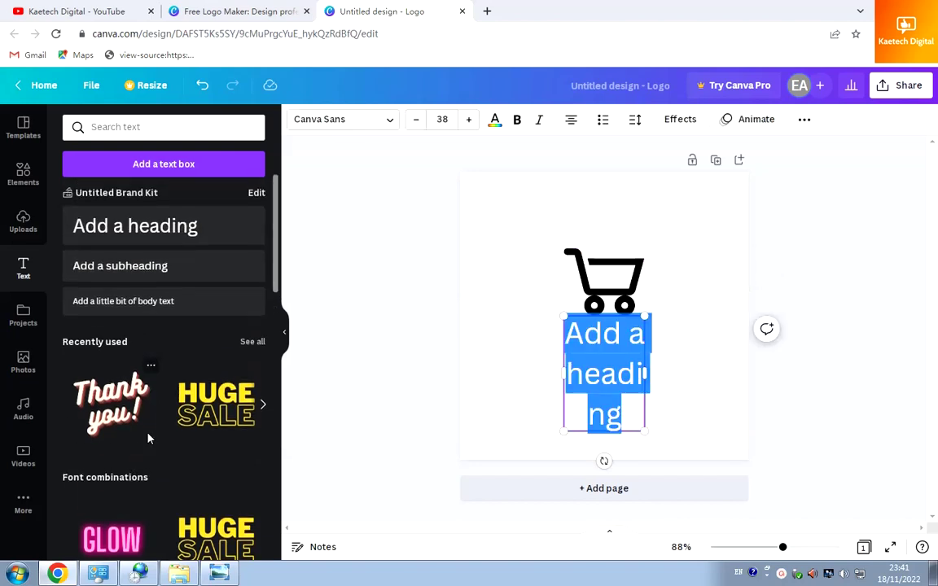
pyautogui.scroll(-8, 149, 440)
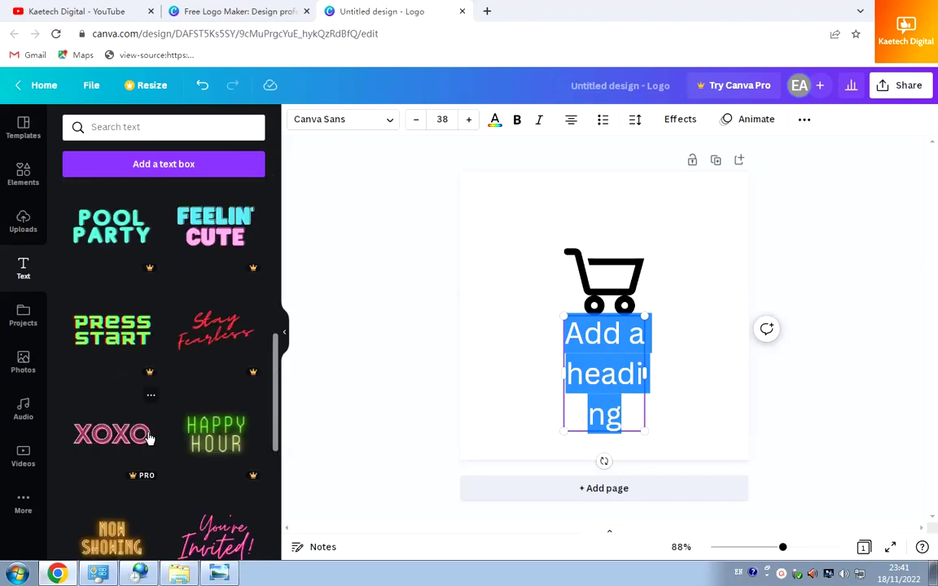
pyautogui.scroll(1, 149, 439)
pyautogui.scroll(5, 150, 440)
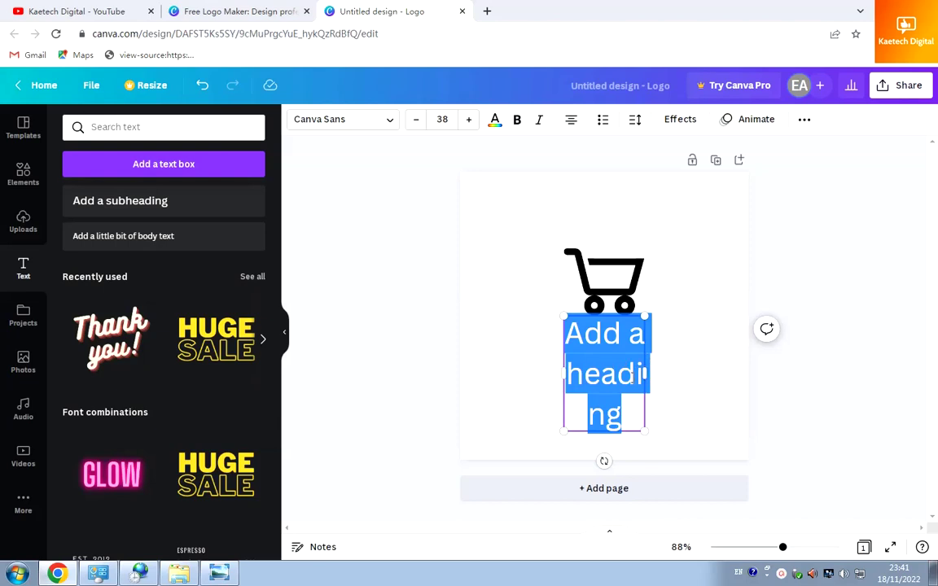
pyautogui.write('k')
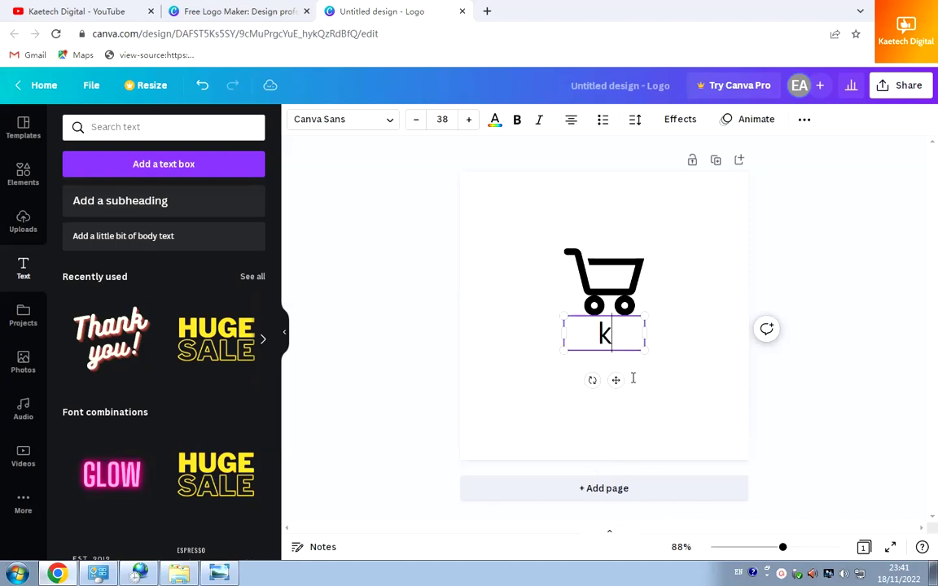
pyautogui.press('BackSpace')
pyautogui.write('Kaetech')
# Widen the "Kaetech" heading's text box and reposition the heading beneath the cart
pyautogui.moveTo(646, 354); pyautogui.dragTo(703, 333)
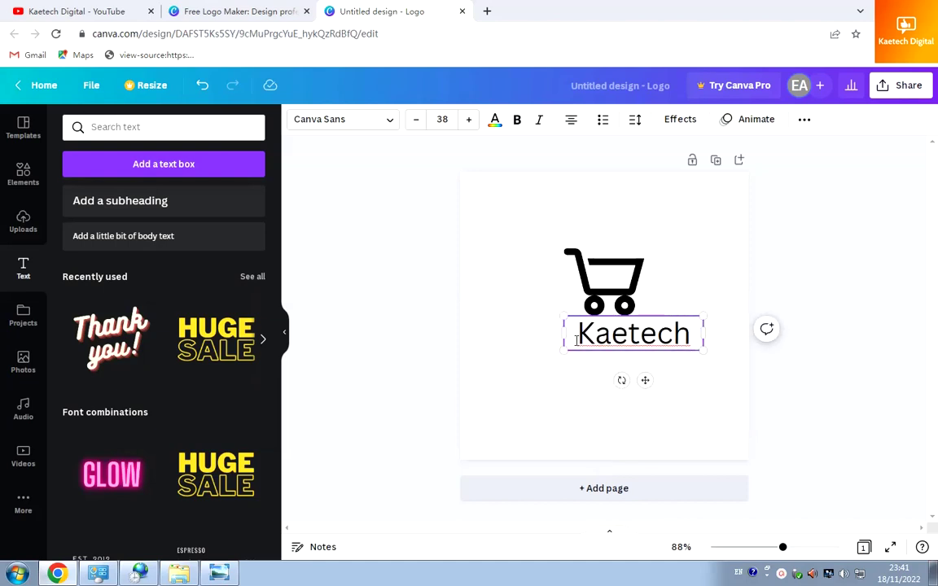
pyautogui.click(697, 381)
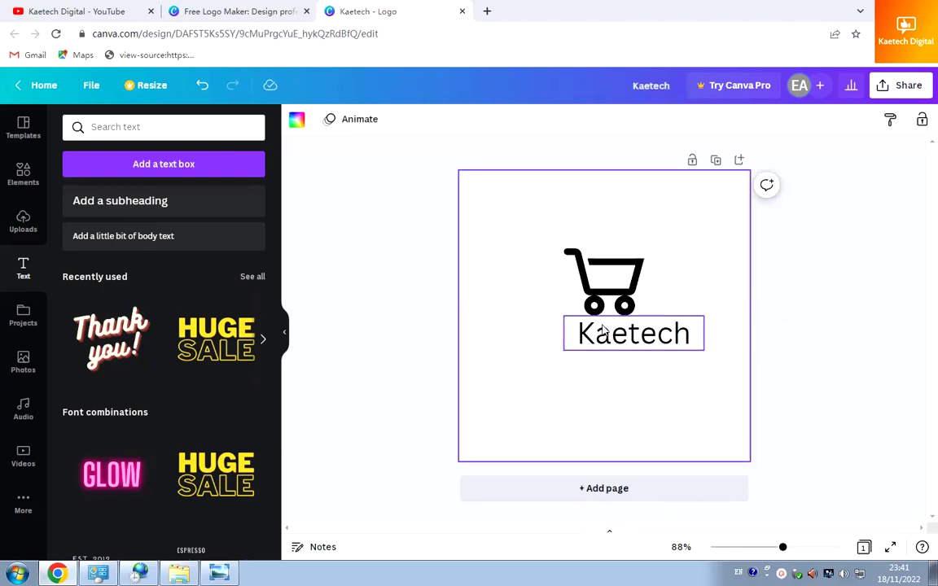
pyautogui.moveTo(605, 342); pyautogui.dragTo(575, 342)
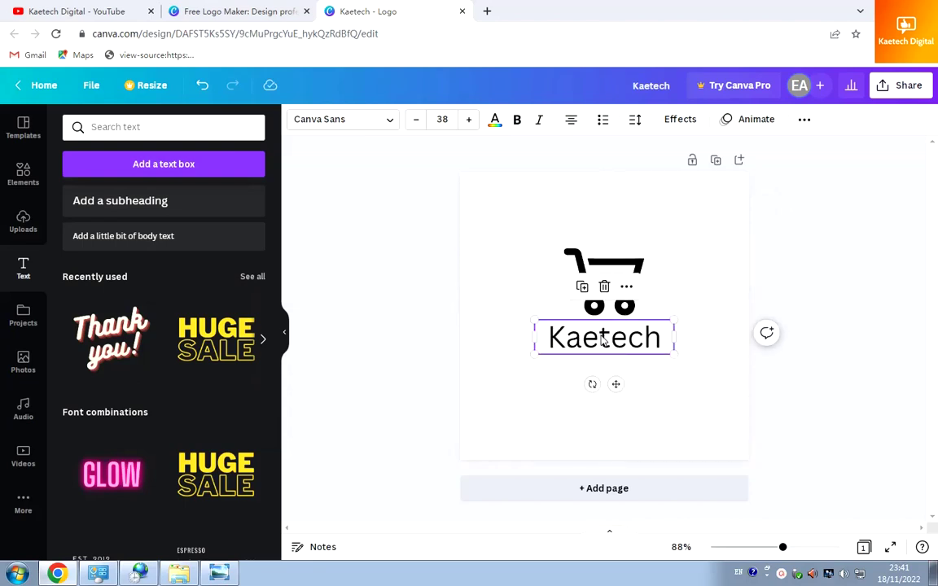
pyautogui.moveTo(607, 342); pyautogui.dragTo(607, 335)
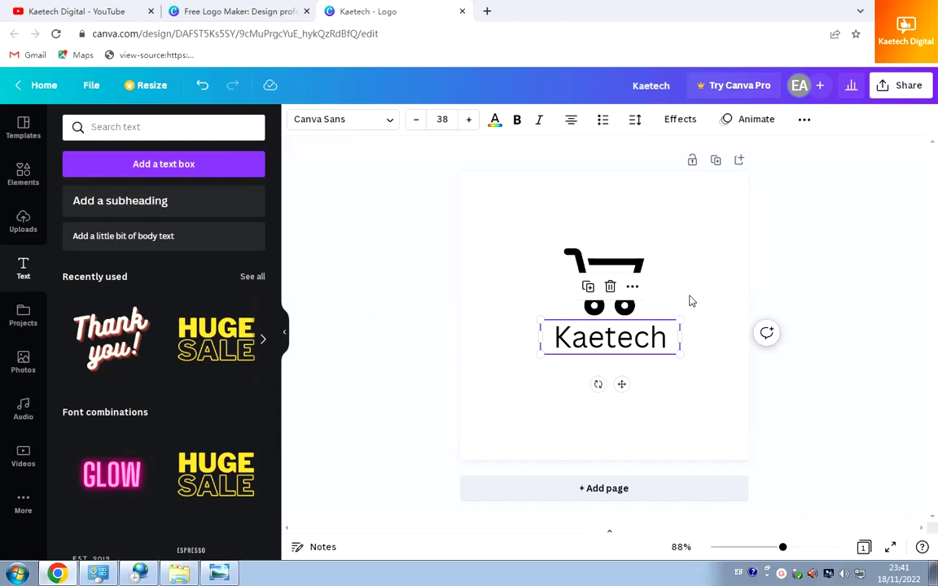
# Add a subheading reading "DIGITAL" directly below the "Kaetech" heading
pyautogui.click(155, 207)
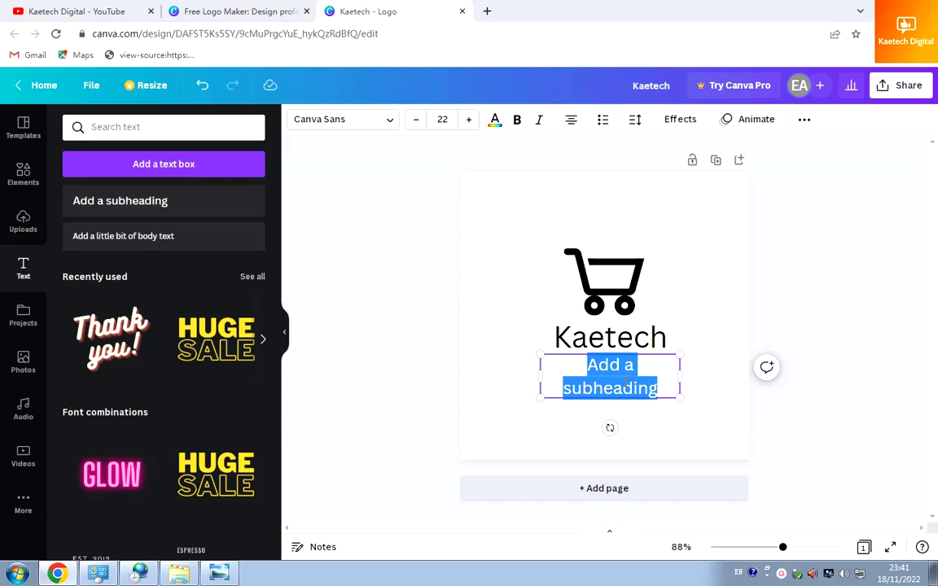
pyautogui.write('D')
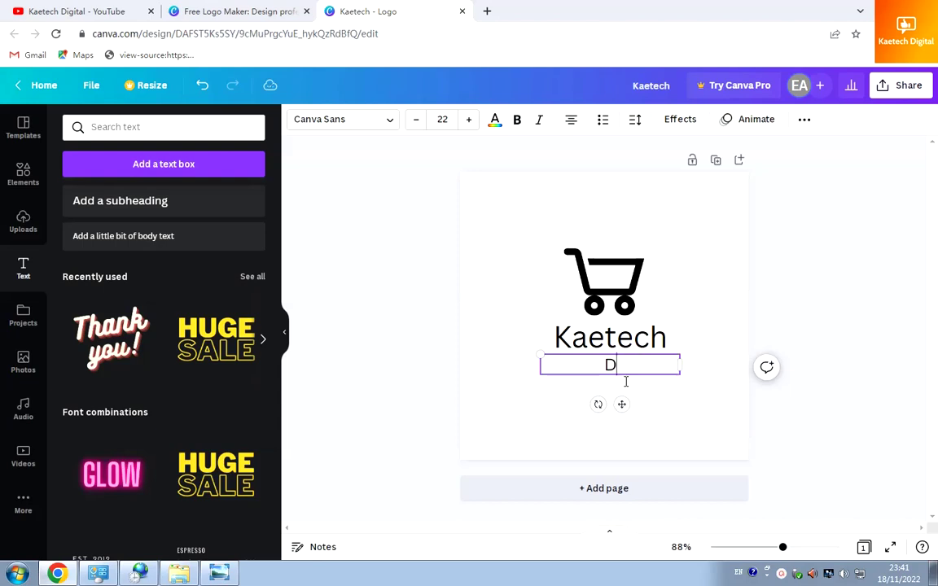
pyautogui.write('IGITAL')
pyautogui.click(714, 320)
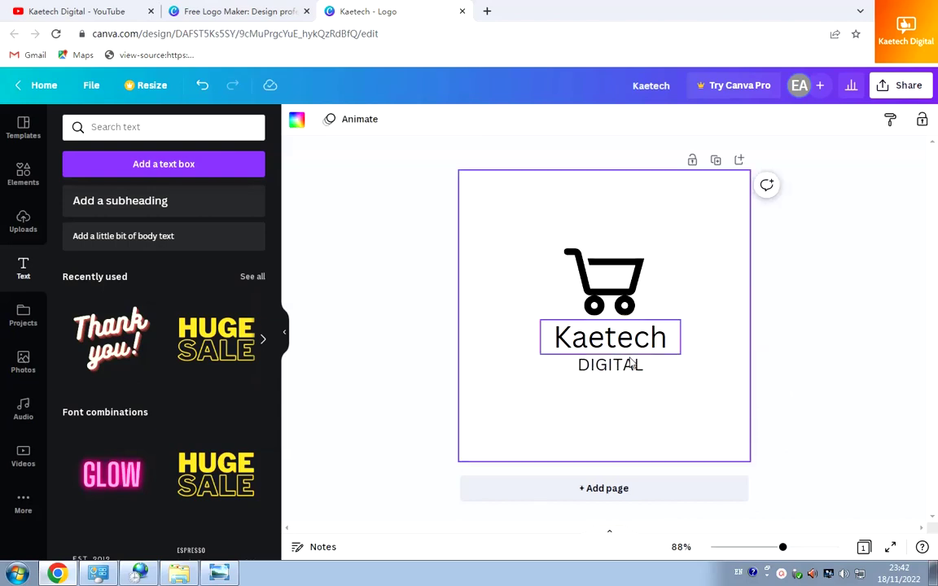
# Shrink the cart graphic a little and centre it above the "Kaetech" heading
pyautogui.click(613, 278)
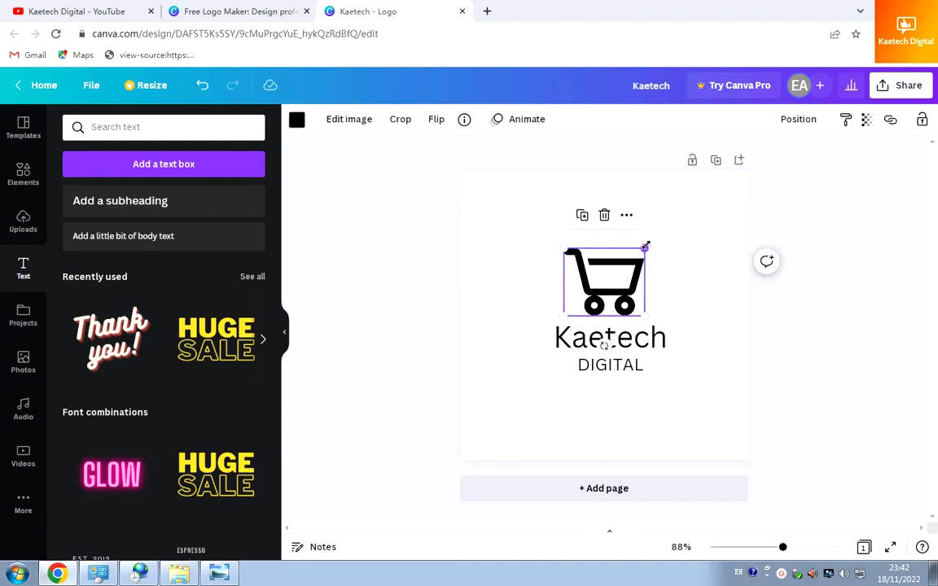
pyautogui.moveTo(644, 249); pyautogui.dragTo(632, 259)
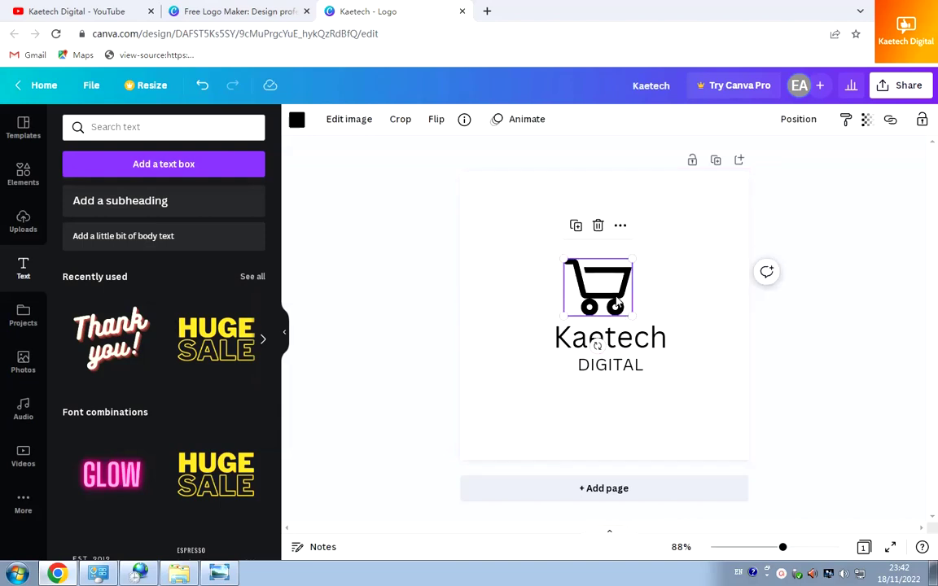
pyautogui.moveTo(616, 294)
pyautogui.mouseDown()
pyautogui.moveTo(640, 298)
pyautogui.moveTo(628, 299)
pyautogui.mouseUp()
# Increase the "Kaetech" heading's font size to 48, widen its box to fit one line and centre it under the cart
pyautogui.click(631, 344)
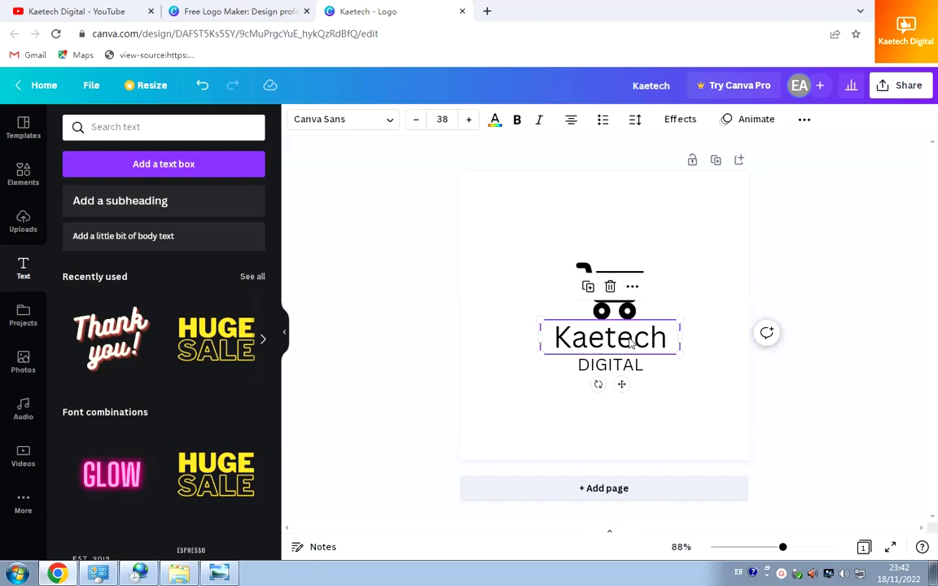
pyautogui.click(469, 120)
pyautogui.click(469, 120)
pyautogui.click(469, 120)
pyautogui.click(469, 120)
pyautogui.click(469, 120)
pyautogui.click(469, 119)
pyautogui.click(469, 120)
pyautogui.click(469, 120)
pyautogui.click(468, 120)
pyautogui.click(469, 120)
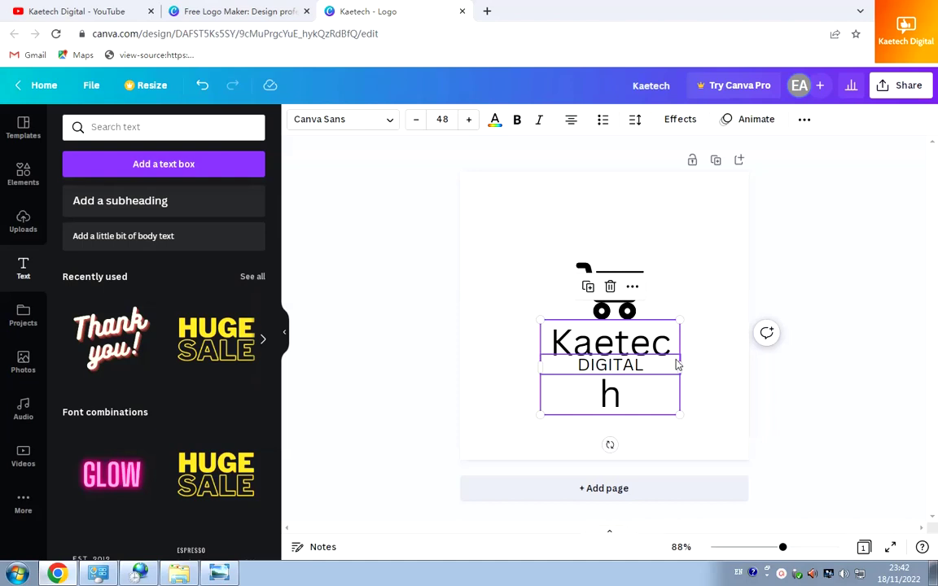
pyautogui.moveTo(705, 364); pyautogui.dragTo(704, 359)
pyautogui.moveTo(640, 348); pyautogui.dragTo(628, 347)
# Move the "DIGITAL" subheading slightly down to leave more space below the "Kaetech" heading
pyautogui.click(633, 368)
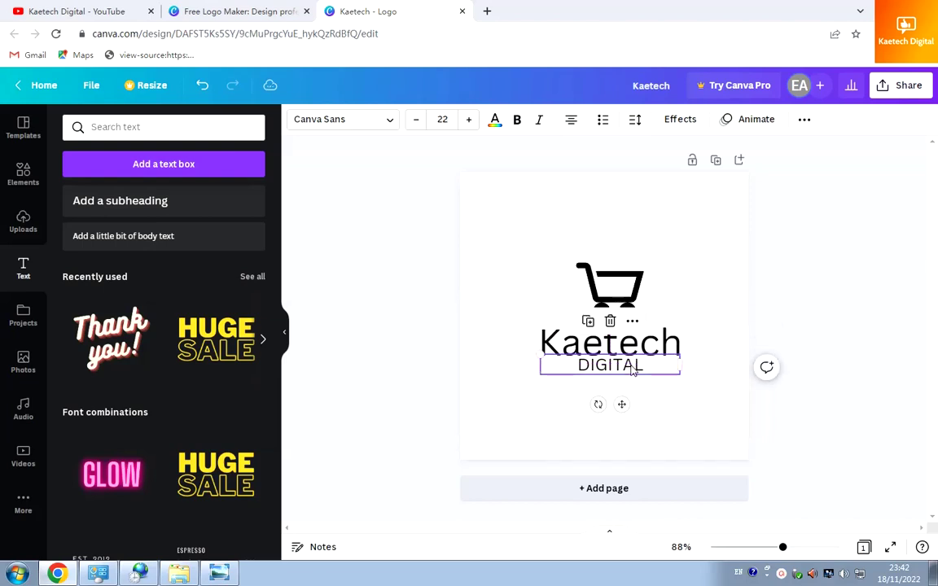
pyautogui.moveTo(637, 367); pyautogui.dragTo(639, 370)
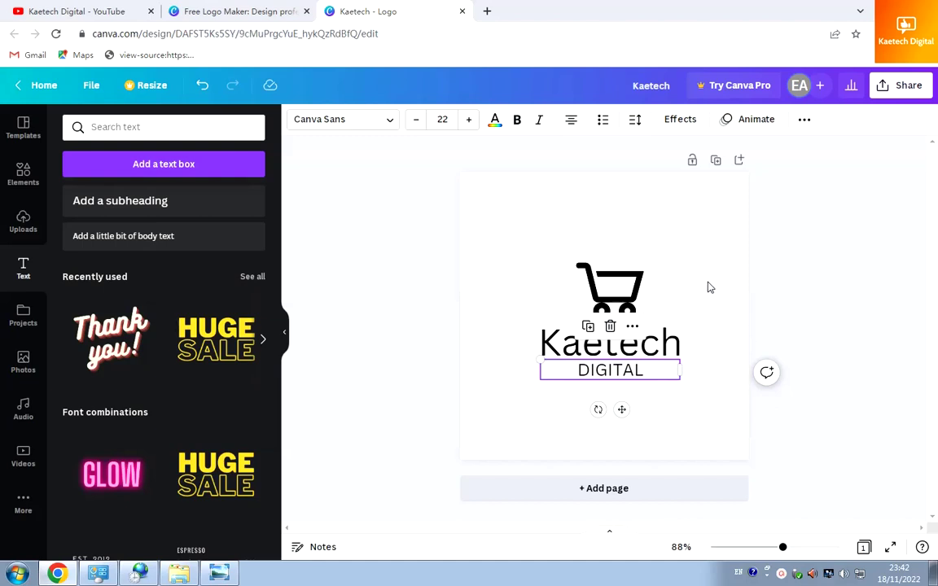
pyautogui.click(617, 290)
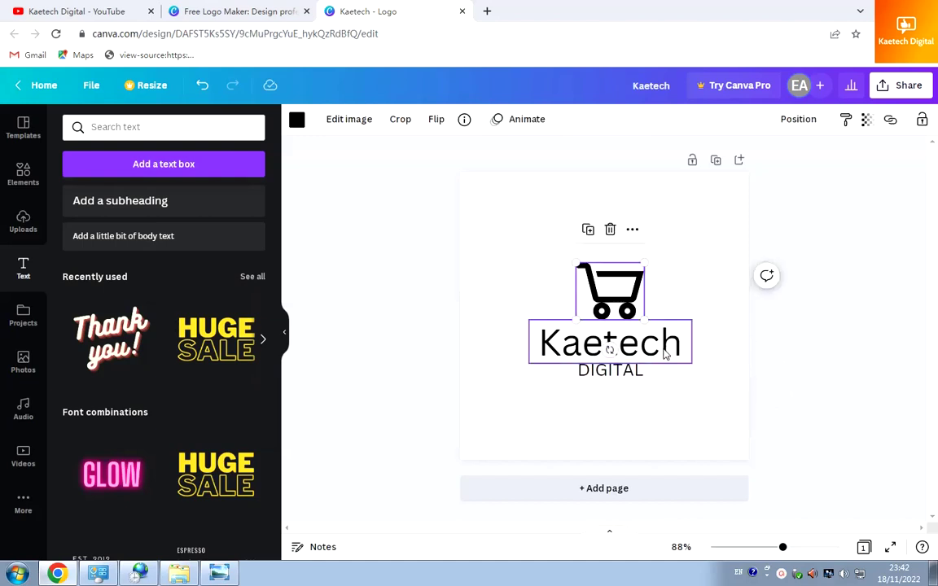
pyautogui.click(650, 358)
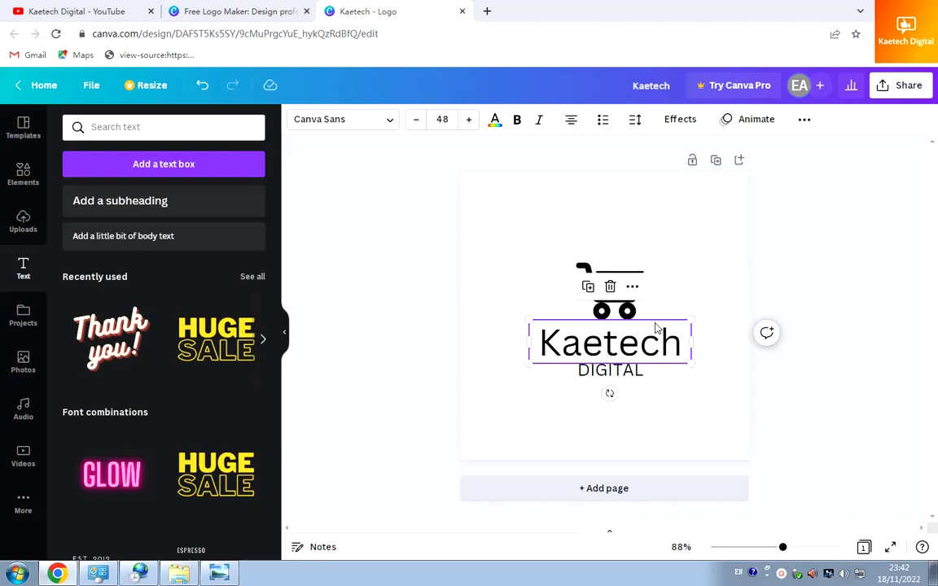
# Select the cart, heading and subheading together and centre them on the page
pyautogui.moveTo(692, 411); pyautogui.dragTo(562, 256)
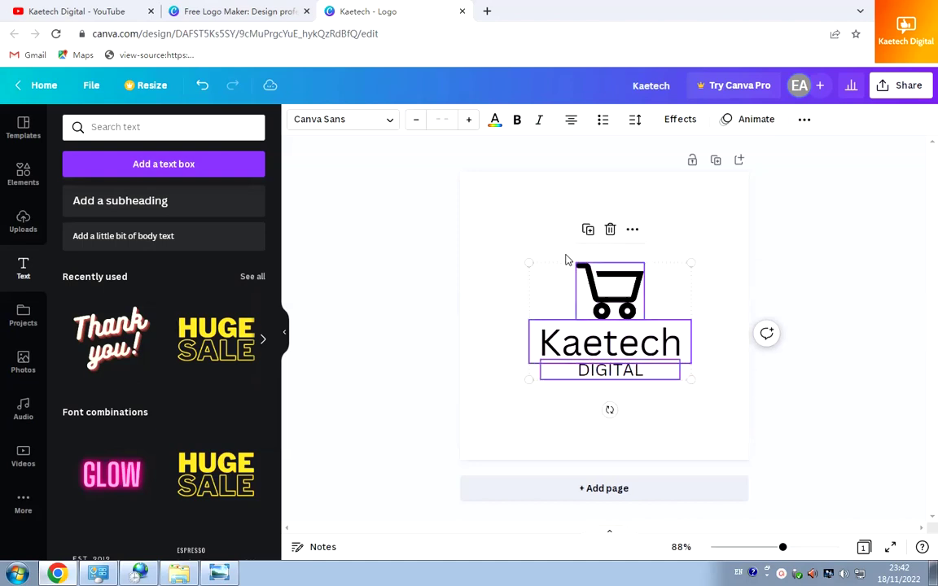
pyautogui.moveTo(604, 303)
pyautogui.mouseDown()
pyautogui.moveTo(598, 270)
pyautogui.moveTo(599, 289)
pyautogui.mouseUp()
pyautogui.click(719, 277)
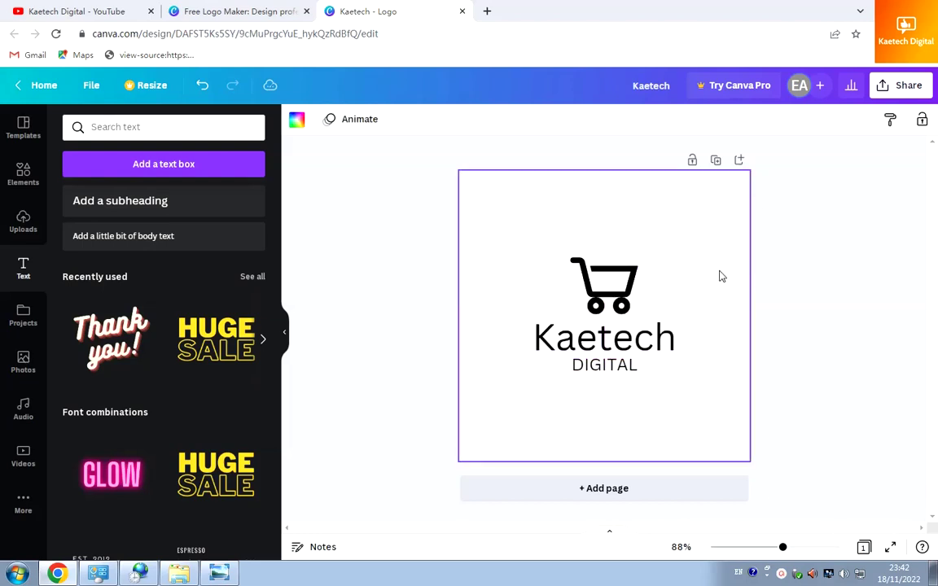
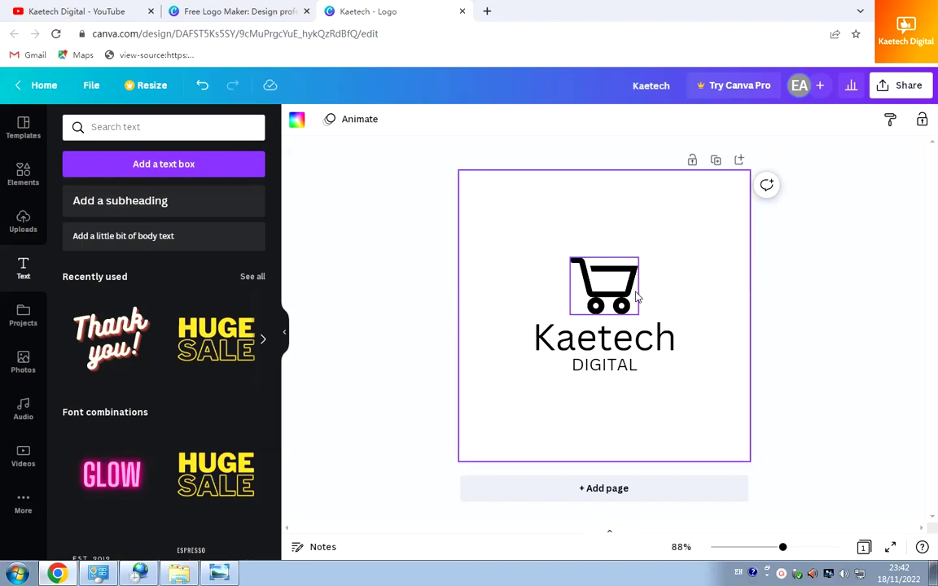
# Recolour the black body of the shopping cart graphic with the custom orange #FF5C16
pyautogui.click(629, 291)
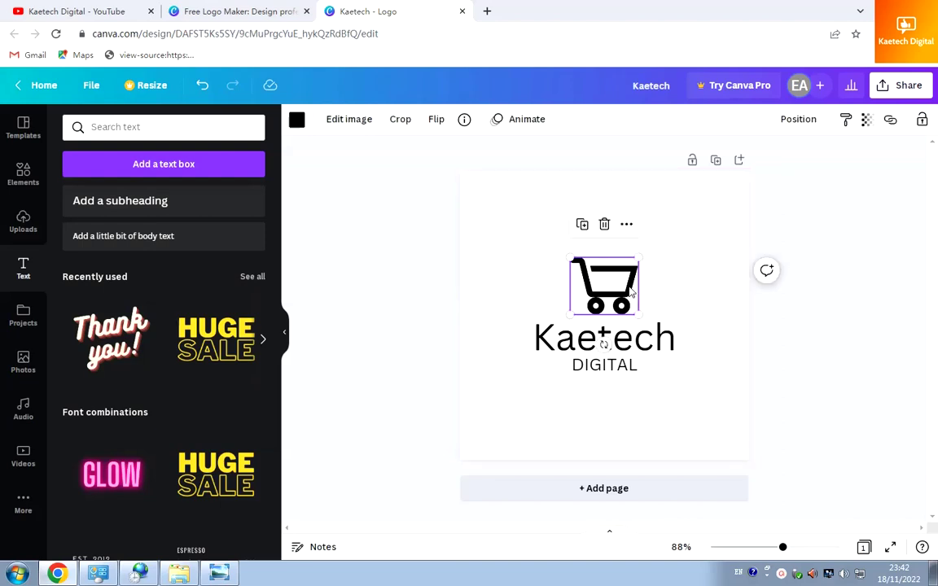
pyautogui.click(297, 123)
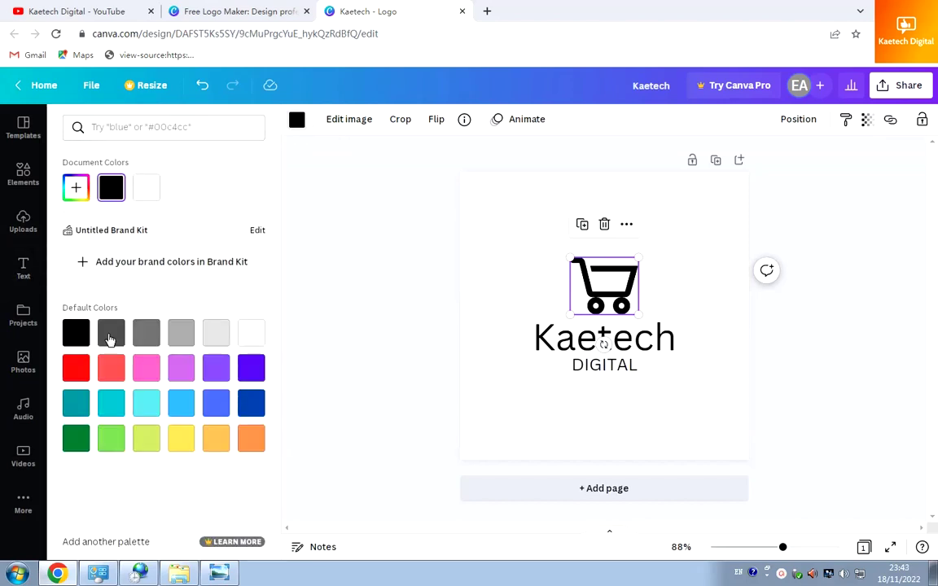
pyautogui.click(82, 367)
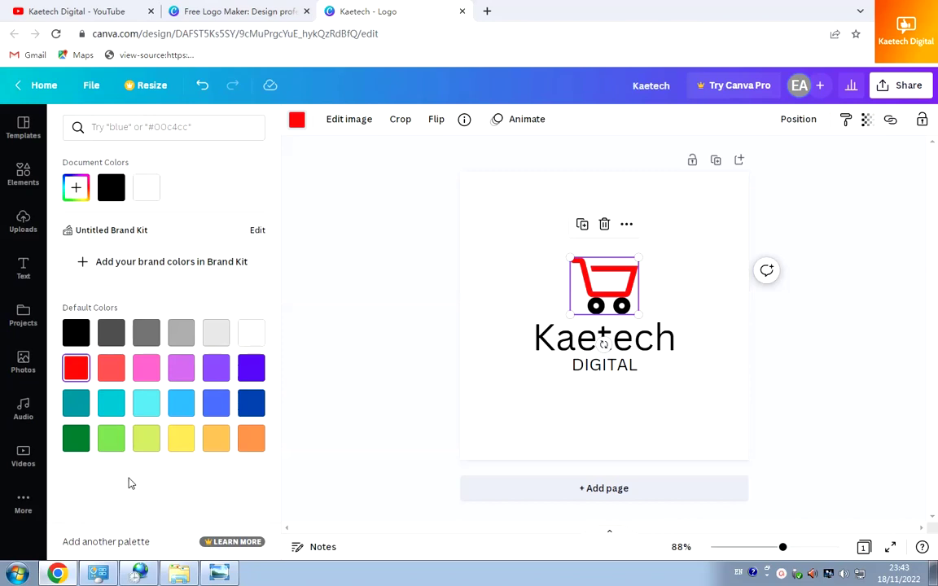
pyautogui.click(75, 187)
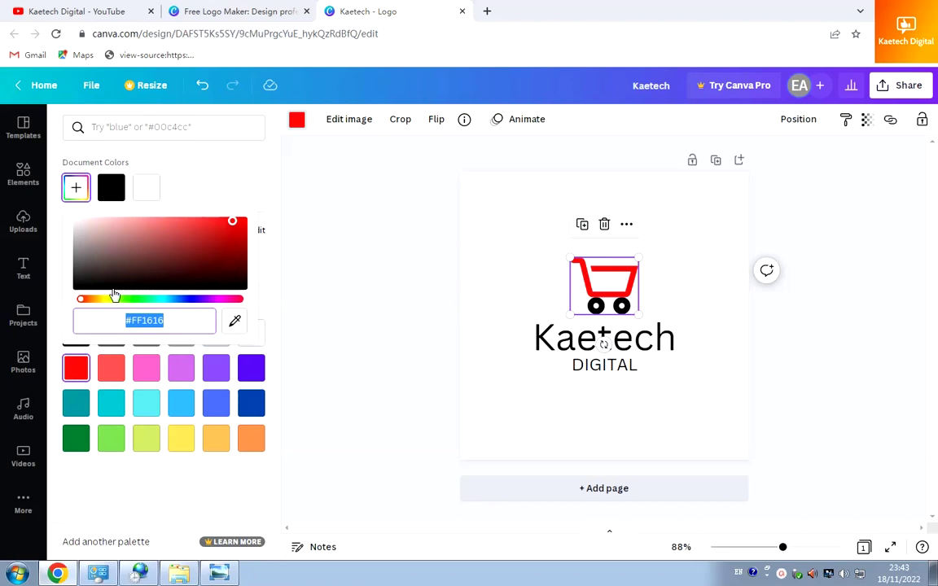
pyautogui.click(90, 302)
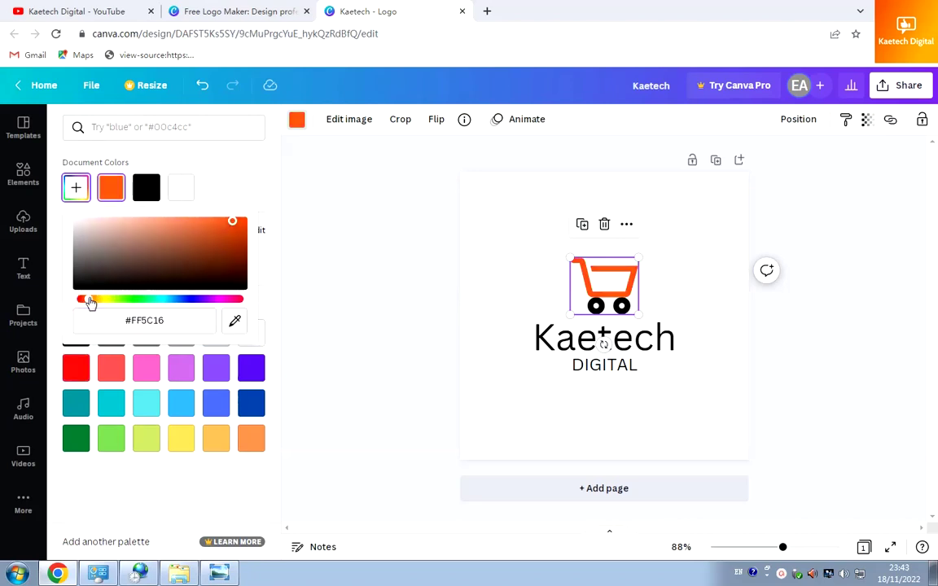
pyautogui.click(260, 195)
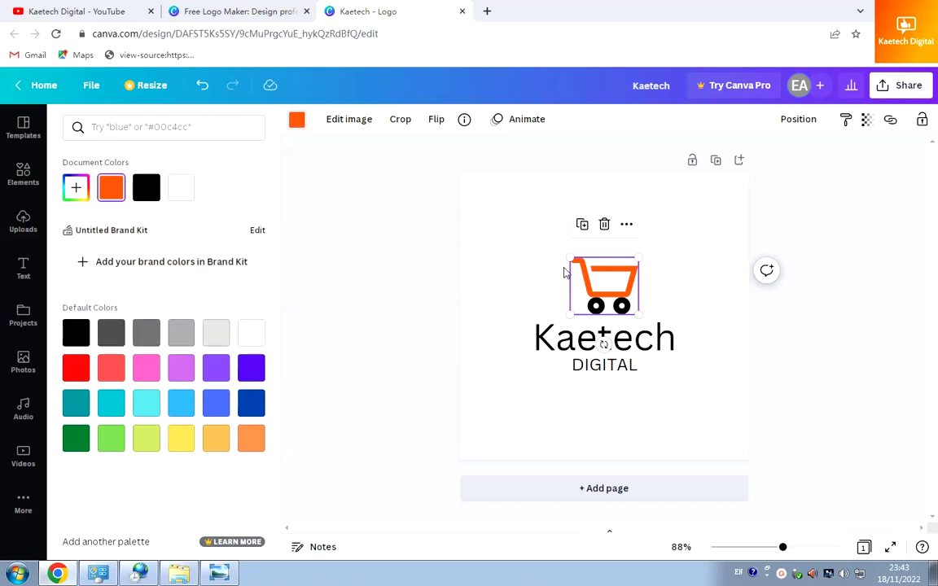
pyautogui.press('t')
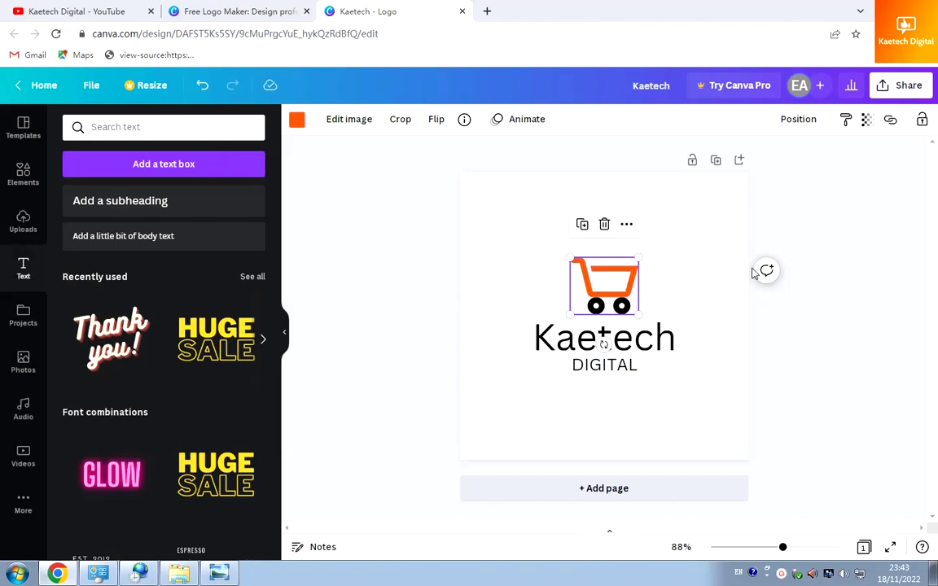
pyautogui.click(914, 315)
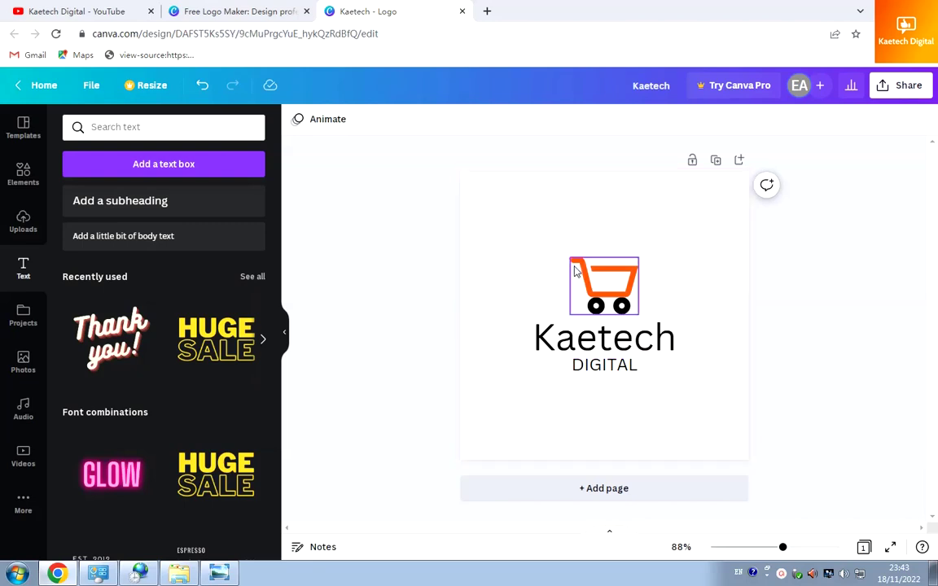
# Delete the cart graphic, the "Kaetech" heading and the "DIGITAL" subheading to empty the page
pyautogui.click(589, 285)
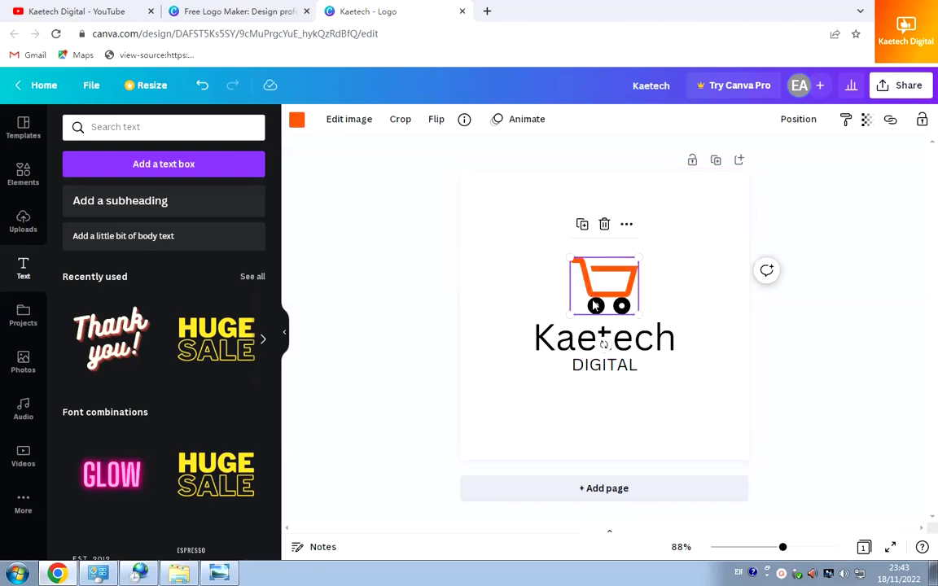
pyautogui.press('Delete')
pyautogui.click(601, 335)
pyautogui.press('Delete')
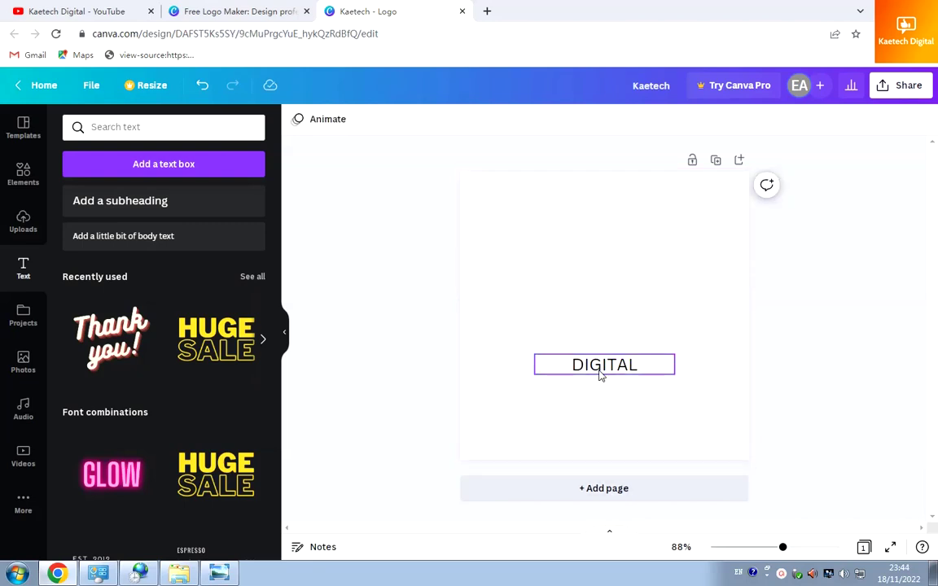
pyautogui.click(601, 364)
pyautogui.press('Delete')
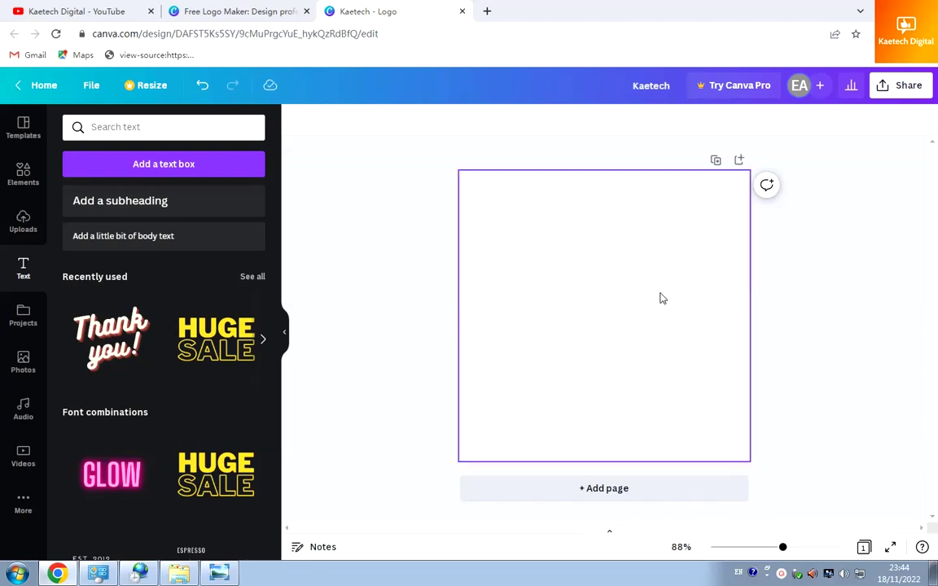
# Browse the logo templates and search them for "web"
pyautogui.click(24, 123)
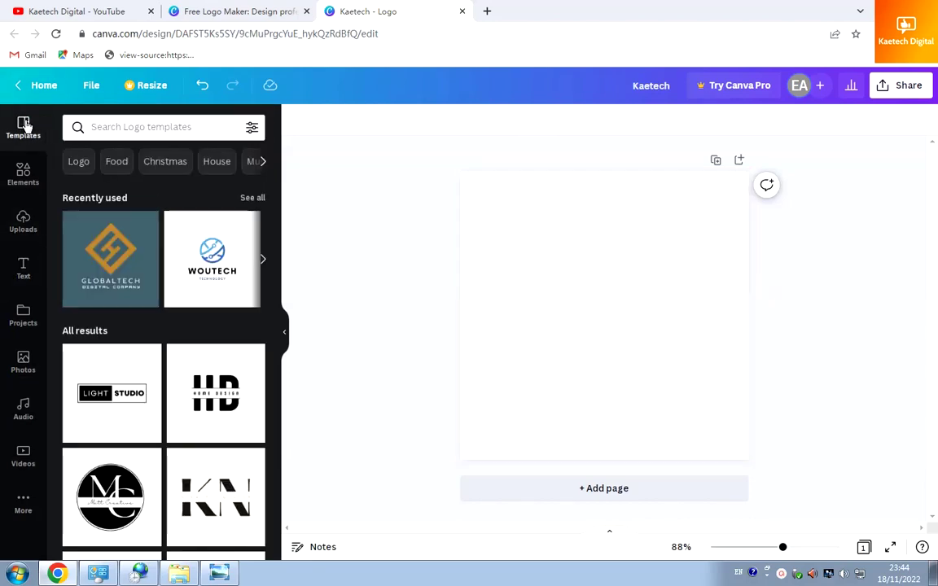
pyautogui.scroll(-5, 162, 399)
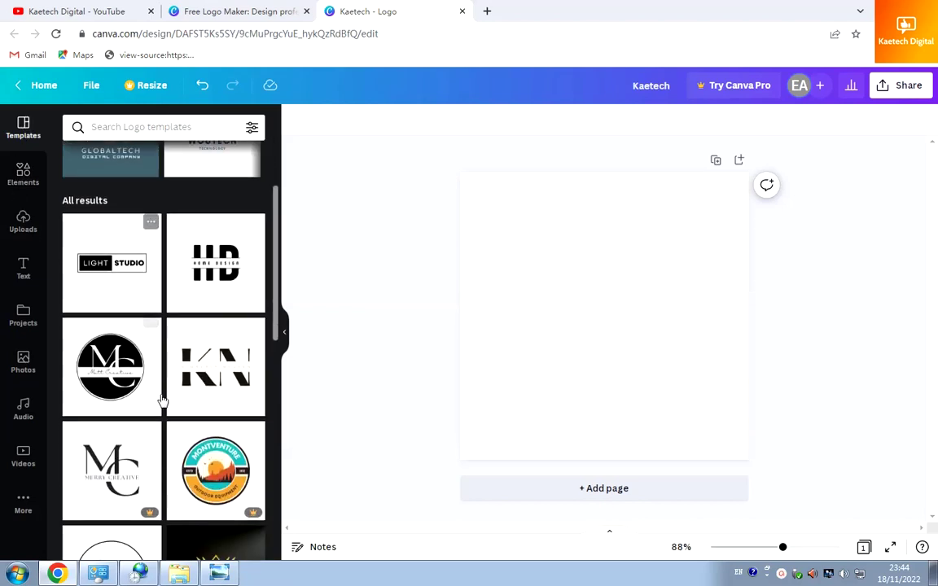
pyautogui.scroll(-5, 162, 399)
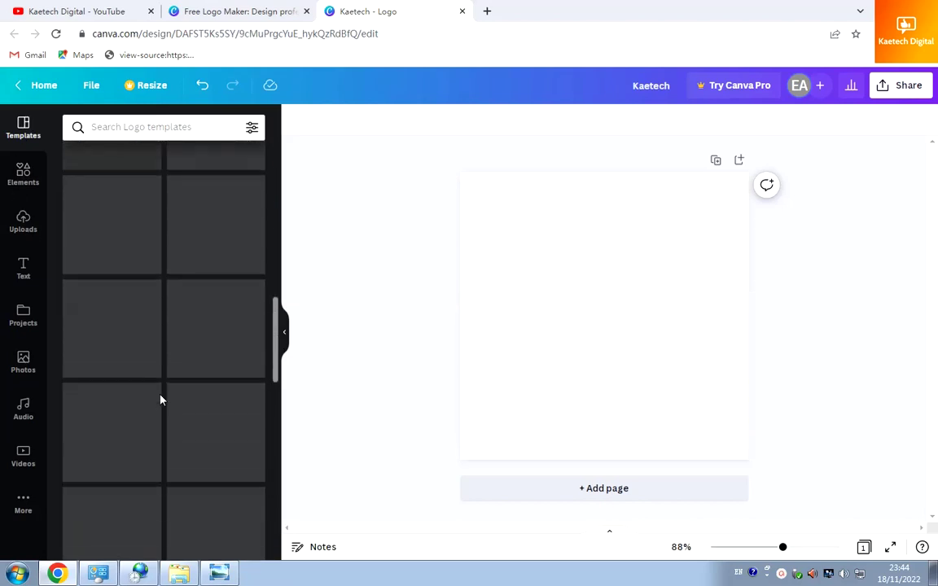
pyautogui.scroll(-5, 162, 399)
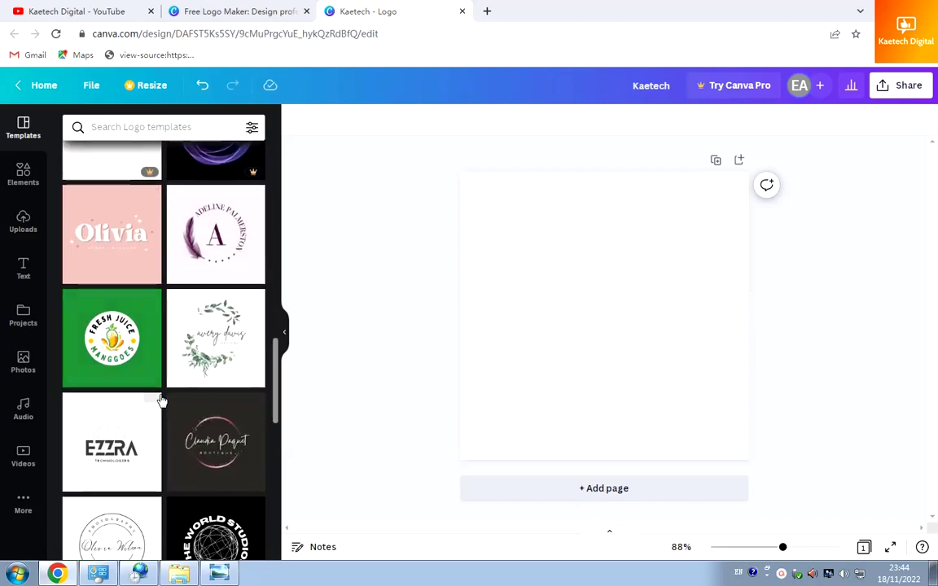
pyautogui.scroll(15, 162, 401)
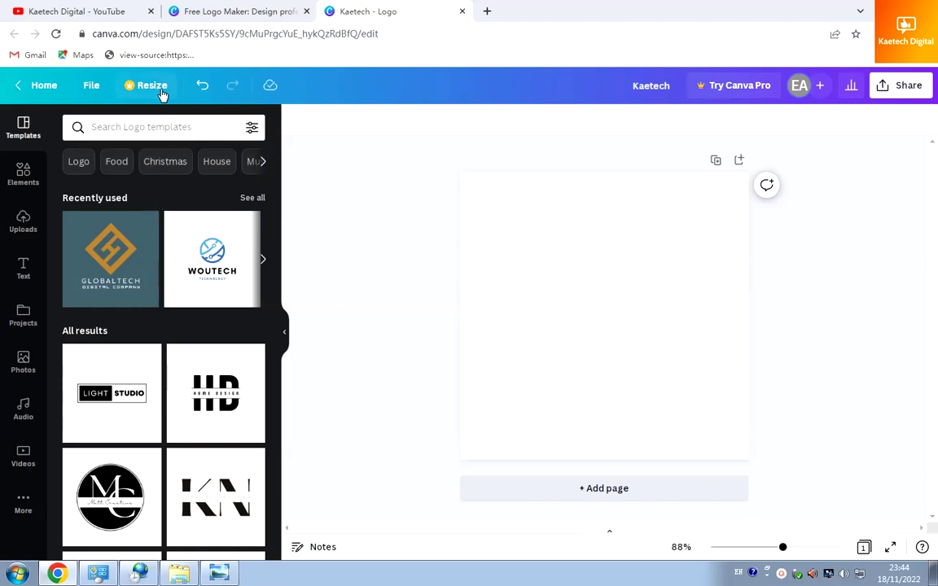
pyautogui.click(170, 127)
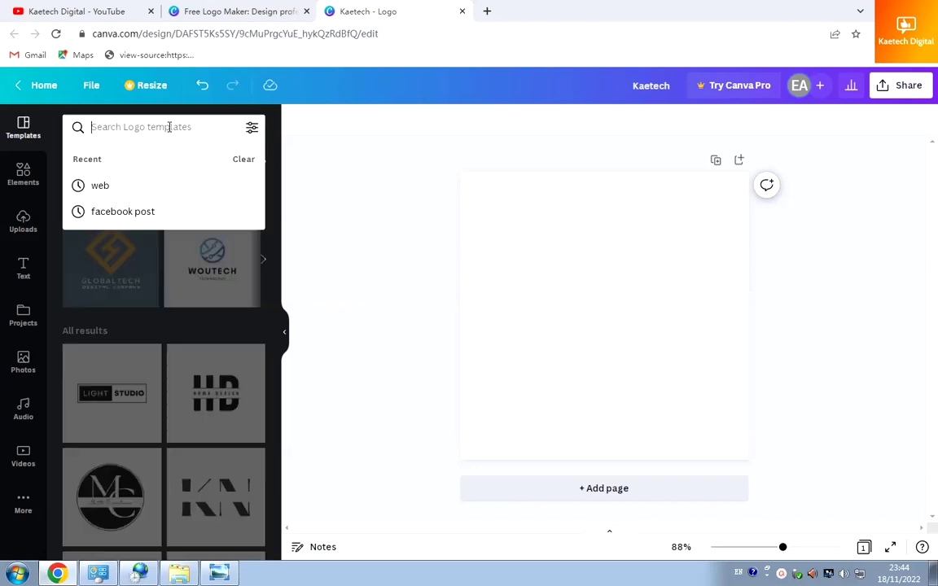
pyautogui.write('WEB')
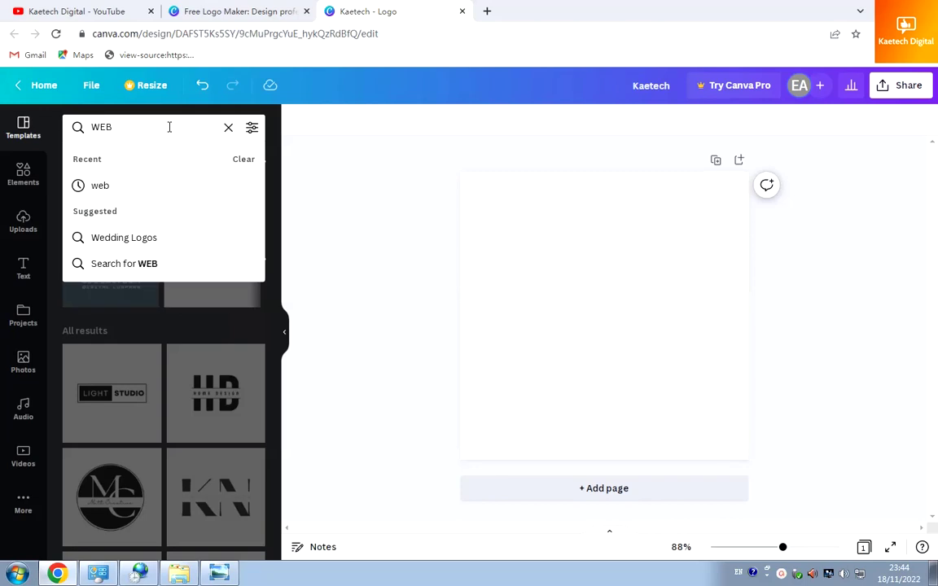
pyautogui.click(110, 188)
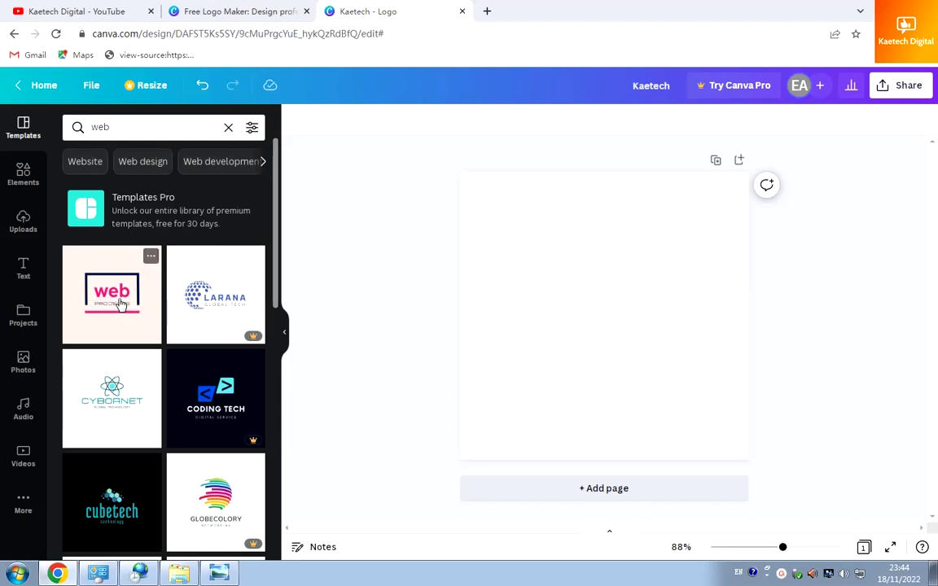
# Find the black "Letter Kircle" template with the red and white K and apply it to the blank page
pyautogui.scroll(-1, 191, 301)
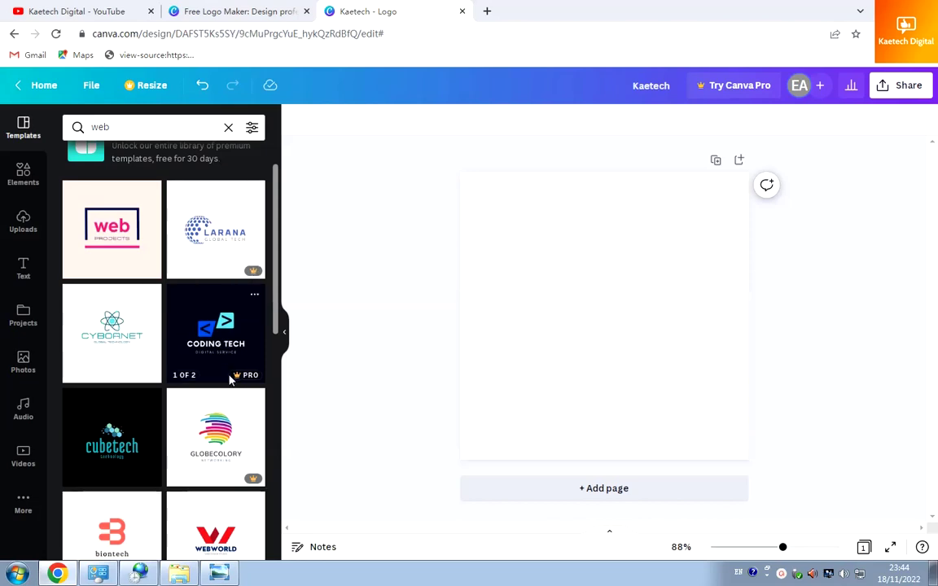
pyautogui.scroll(-1, 230, 379)
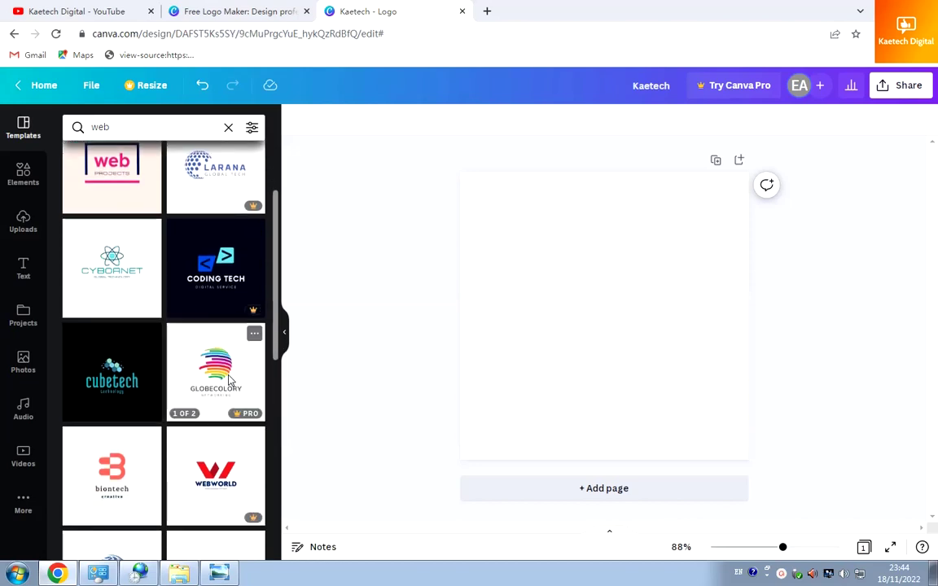
pyautogui.scroll(-2, 230, 378)
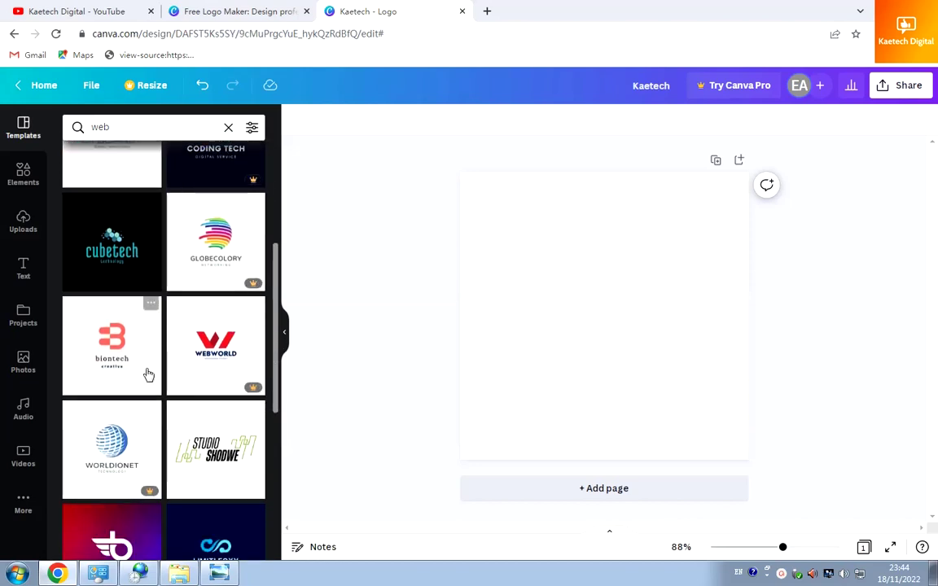
pyautogui.scroll(-4, 114, 386)
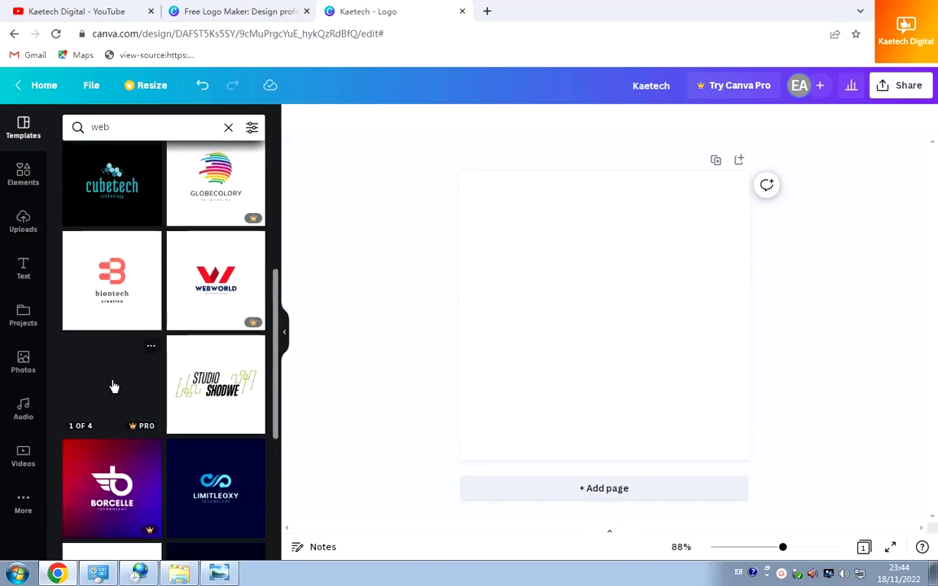
pyautogui.scroll(-5, 114, 387)
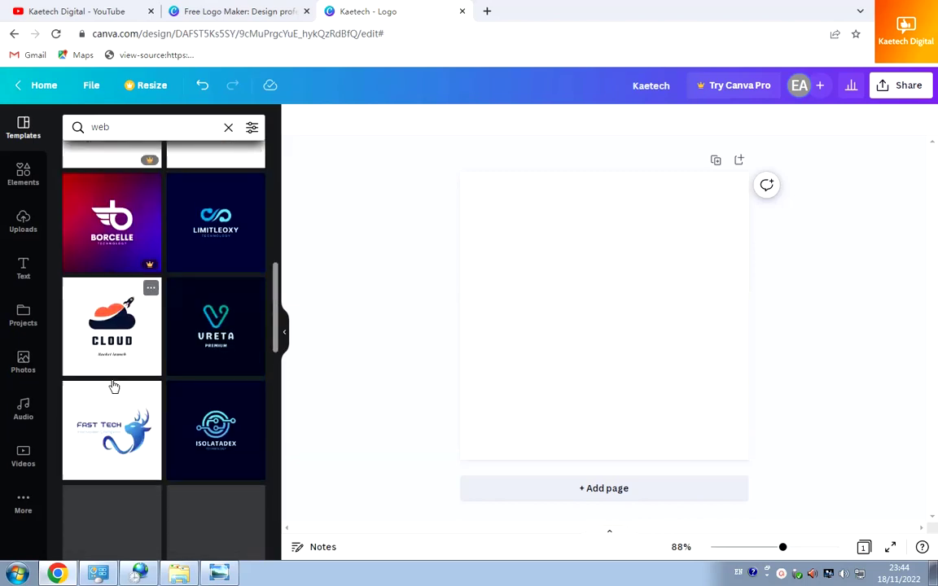
pyautogui.scroll(-4, 114, 386)
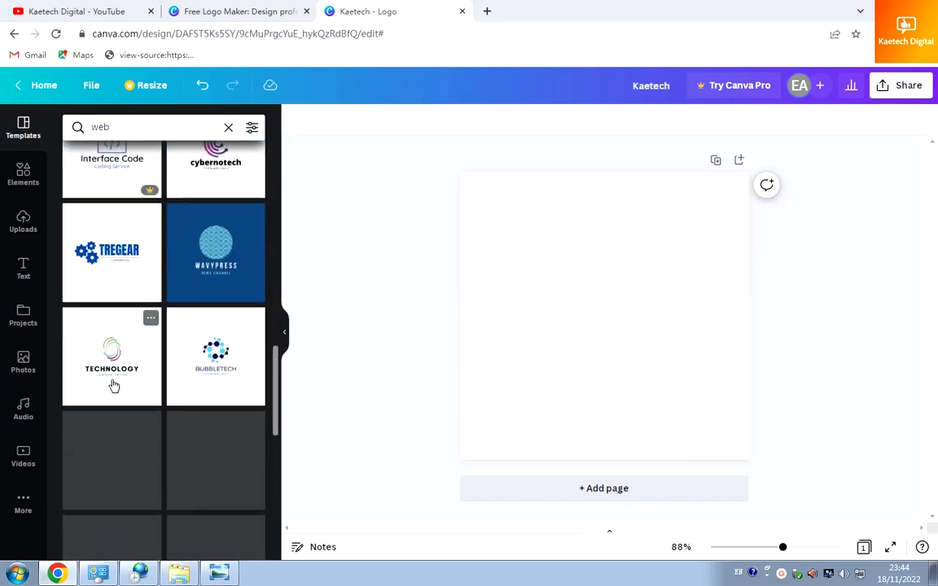
pyautogui.scroll(-5, 114, 387)
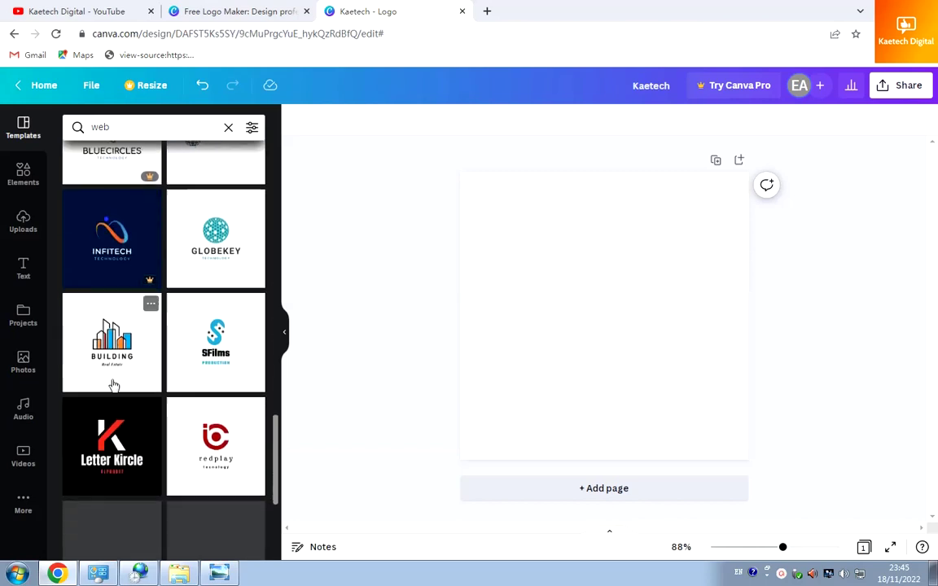
pyautogui.scroll(-1, 114, 382)
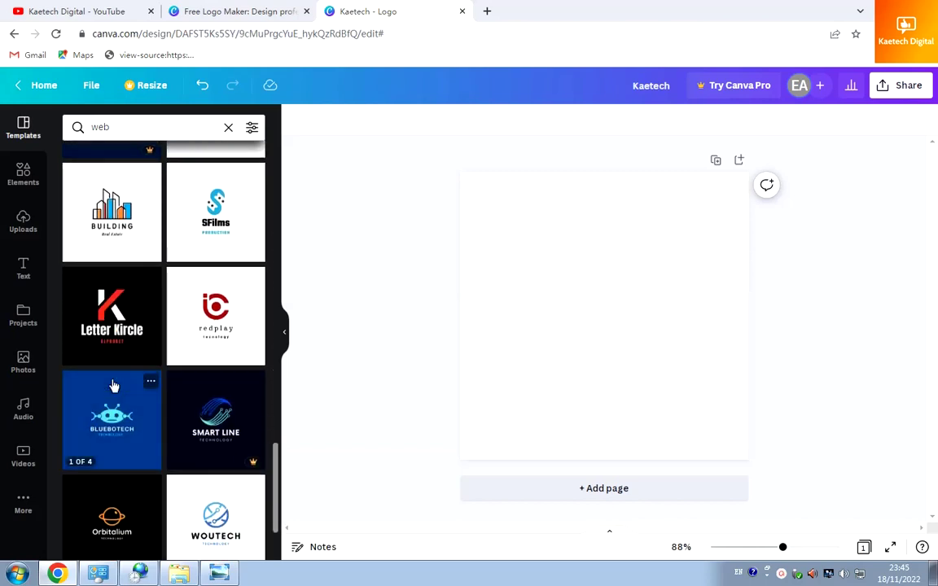
pyautogui.click(104, 305)
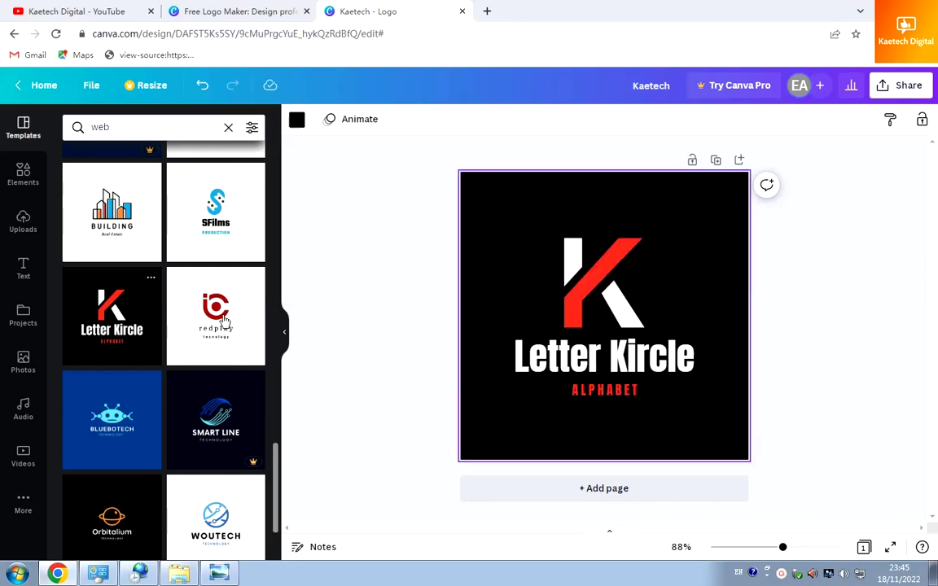
# Replace the template's "Letter Kircle" heading with "Kaetech Digital"
pyautogui.click(568, 359)
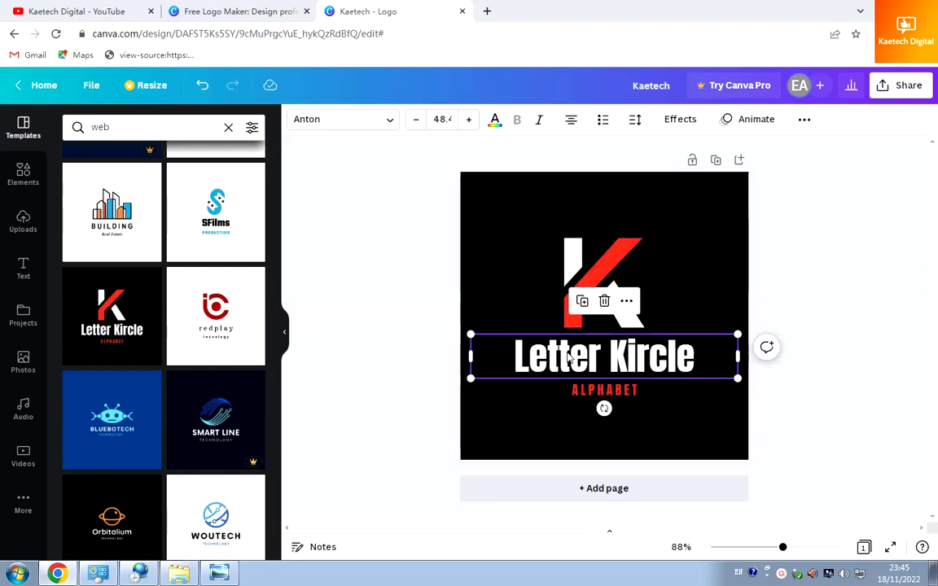
pyautogui.doubleClick(568, 358)
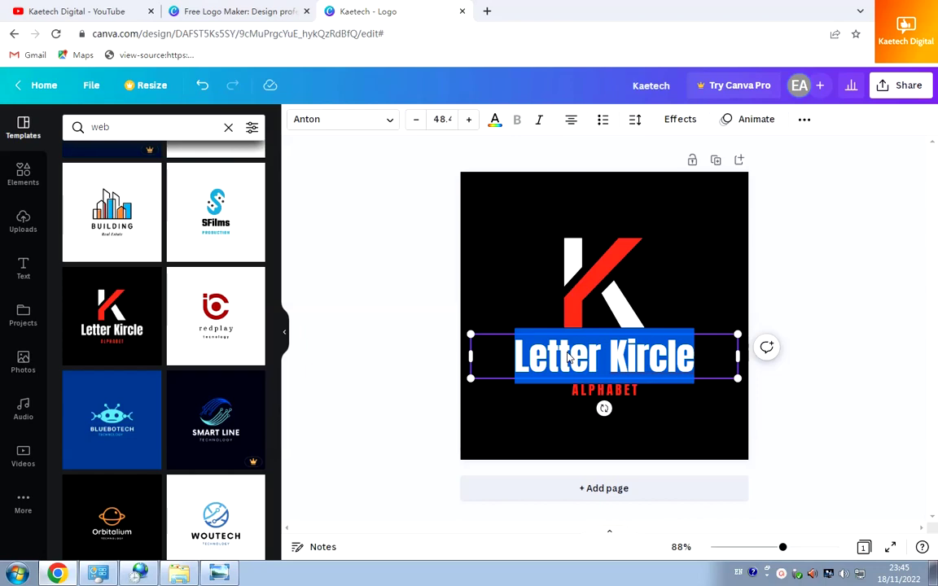
pyautogui.write('kAE')
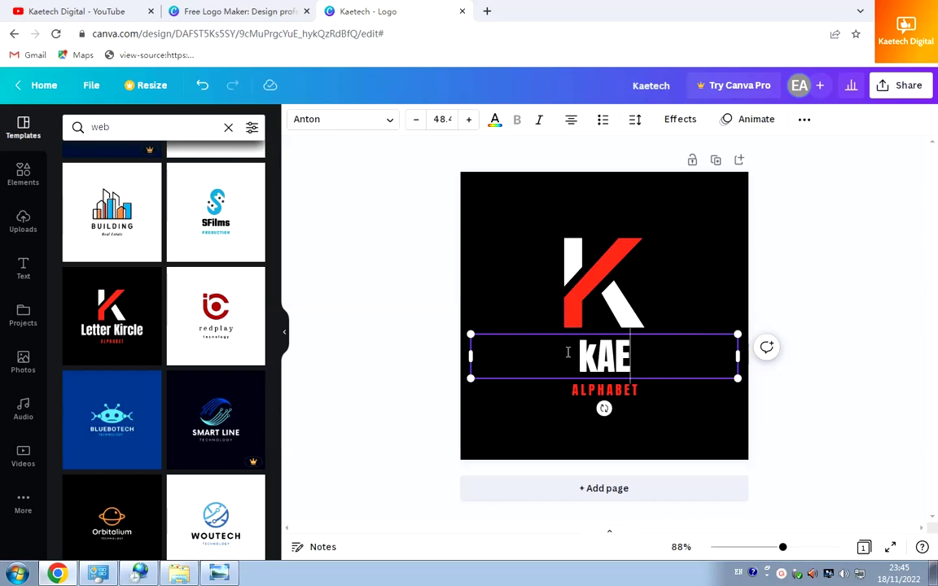
pyautogui.press('BackSpace')
pyautogui.press('BackSpace')
pyautogui.press('BackSpace')
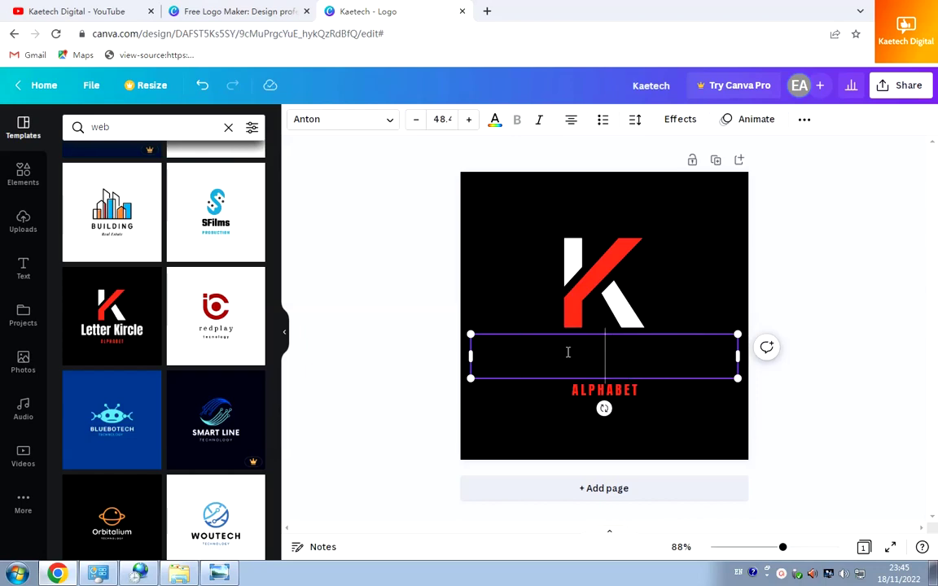
pyautogui.write('Kaetech')
pyautogui.write('Digital')
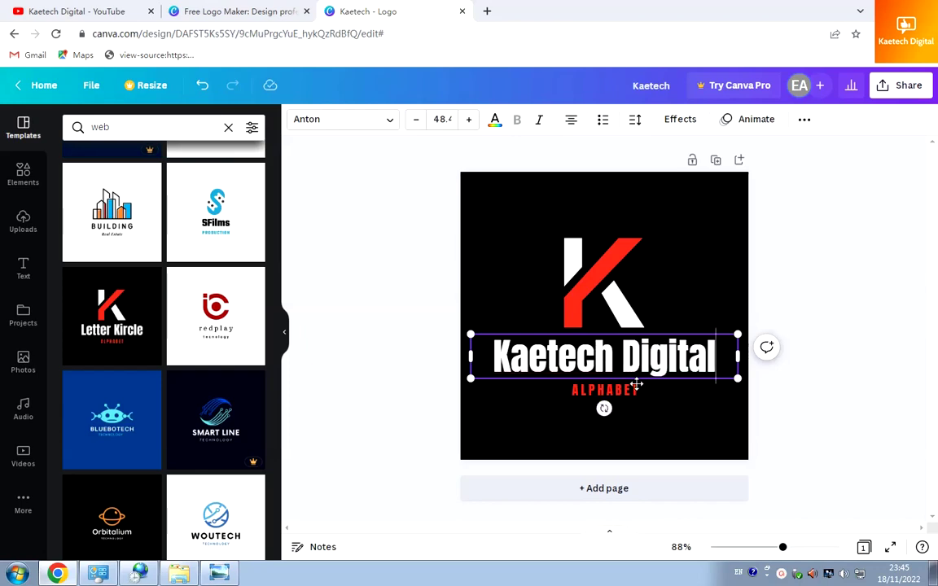
# Replace the red "ALPHABET" tagline below the heading with "WEB DESIGN & DIGITAL MARKETING"
pyautogui.click(626, 392)
pyautogui.doubleClick(627, 392)
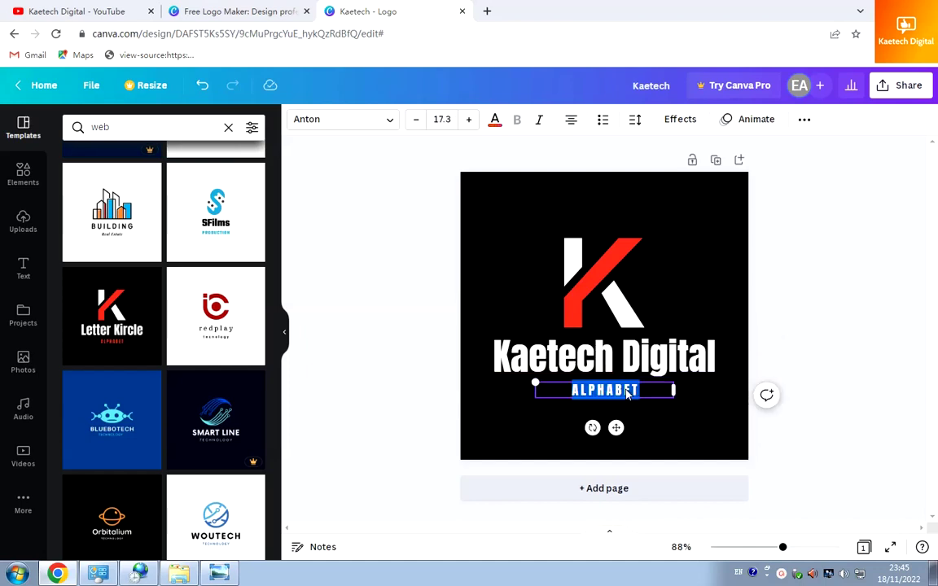
pyautogui.write('WE')
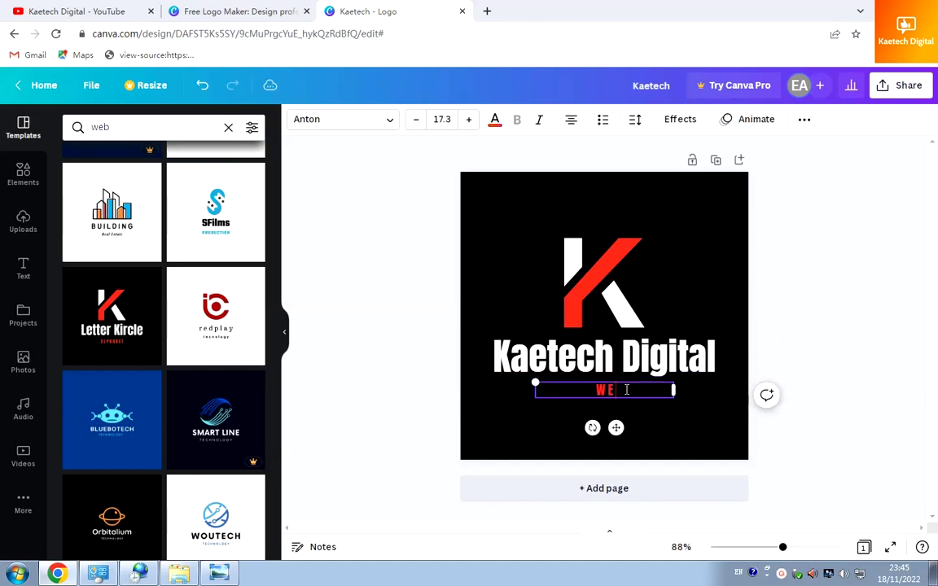
pyautogui.write('B DESIGN & DIGITAL MAR')
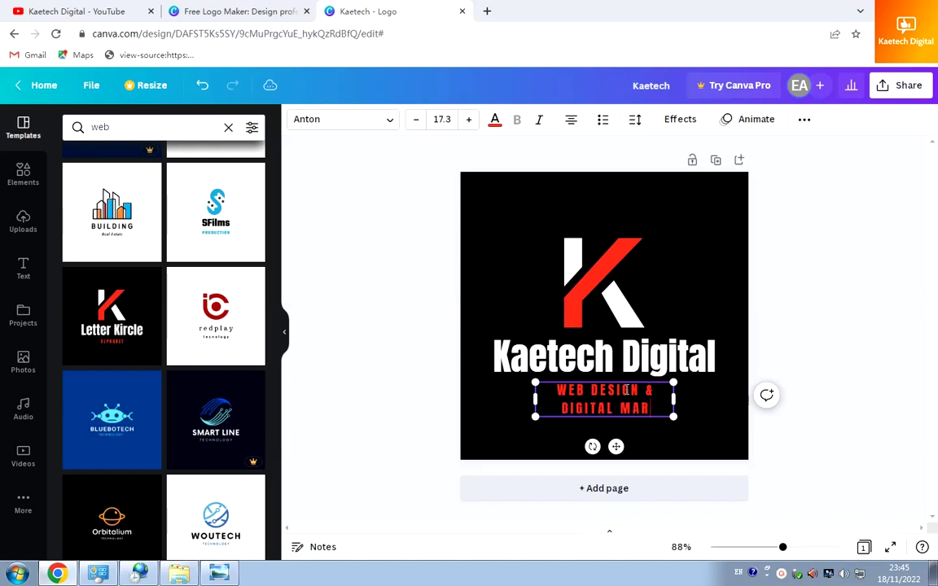
pyautogui.write('KETING')
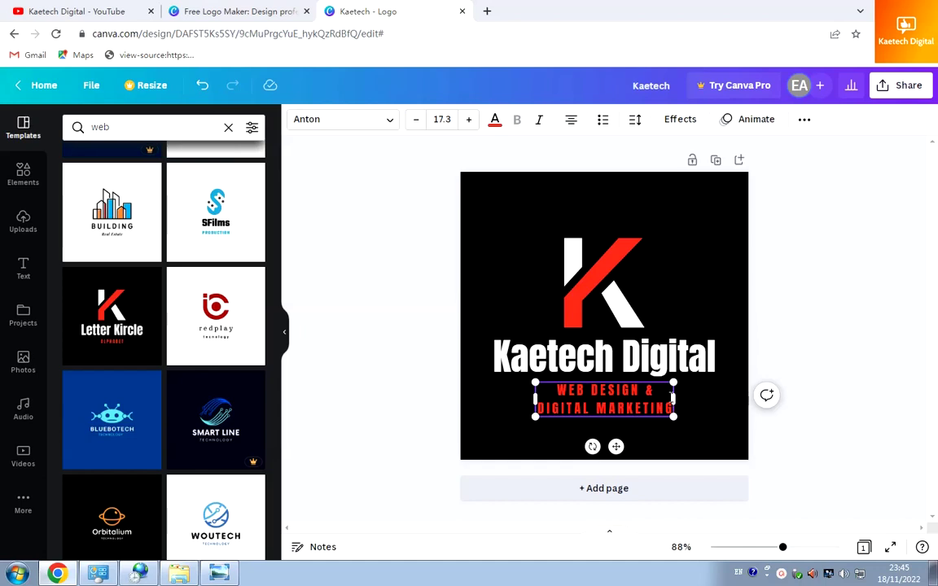
# Widen the tagline's text box on both sides so it fits on one line, and centre it closely beneath the "Kaetech Digital" heading
pyautogui.moveTo(674, 399); pyautogui.dragTo(718, 398)
pyautogui.click(543, 403)
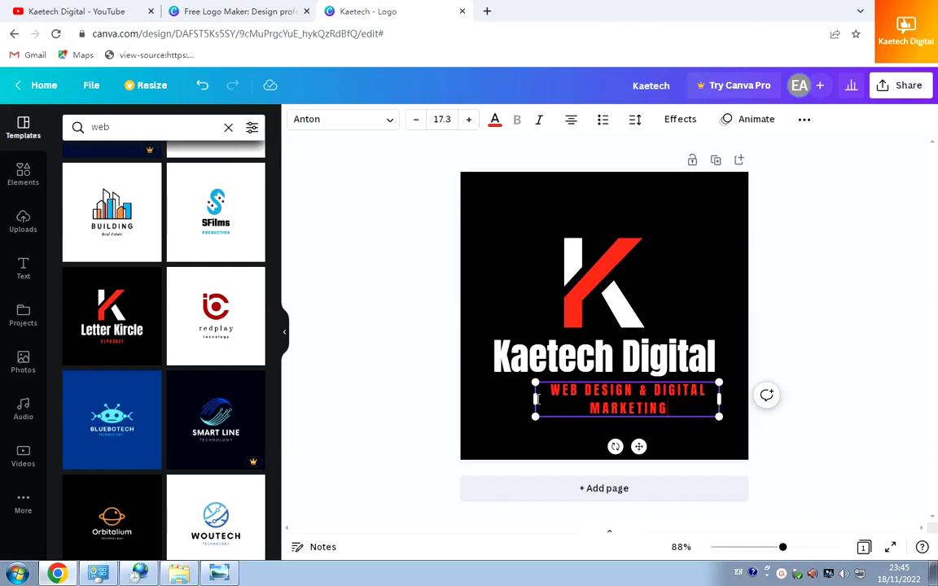
pyautogui.moveTo(535, 399); pyautogui.dragTo(469, 402)
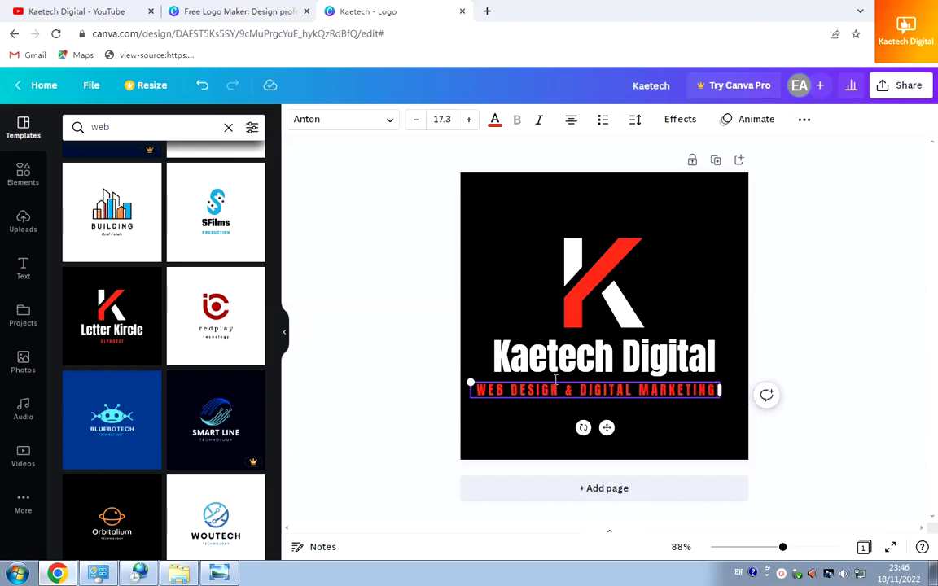
pyautogui.click(630, 410)
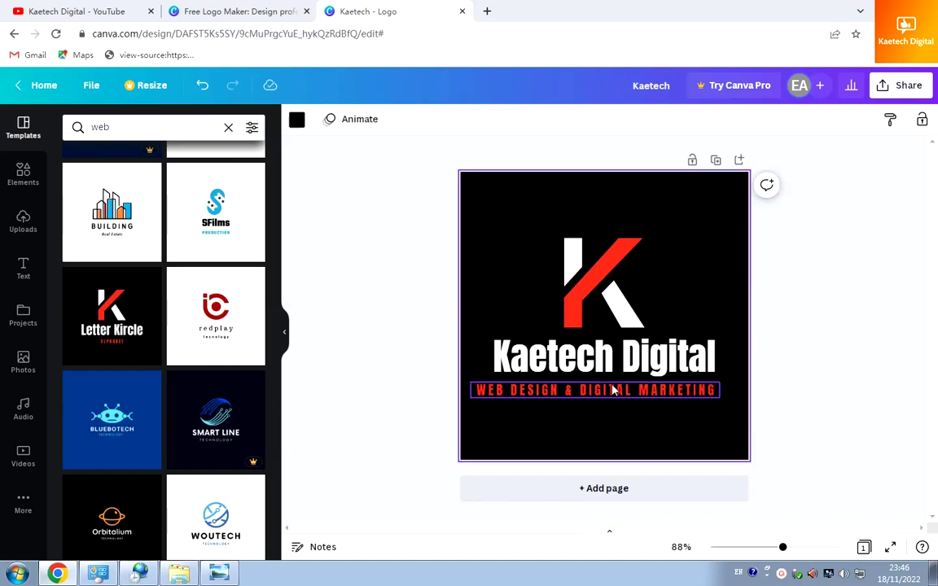
pyautogui.click(614, 391)
pyautogui.moveTo(613, 391); pyautogui.dragTo(624, 386)
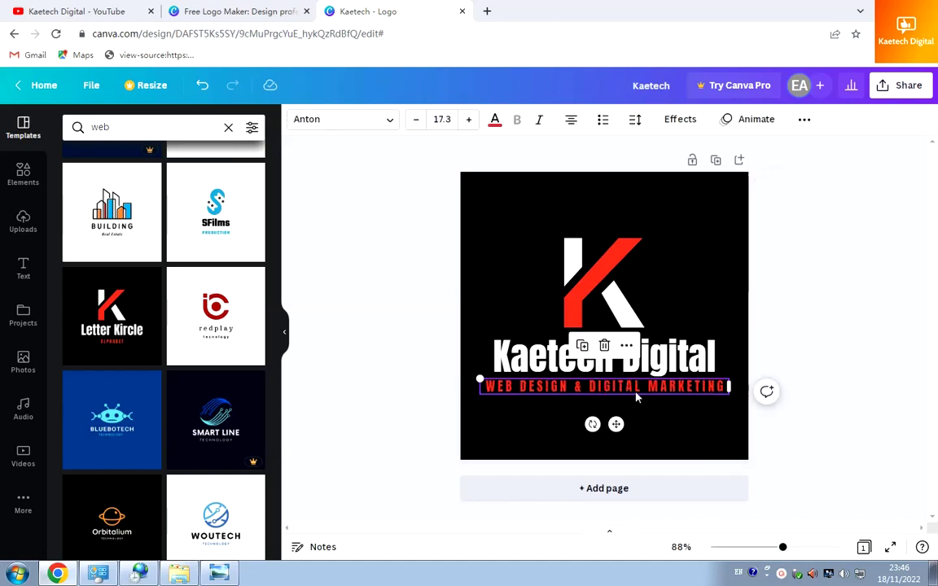
pyautogui.click(851, 324)
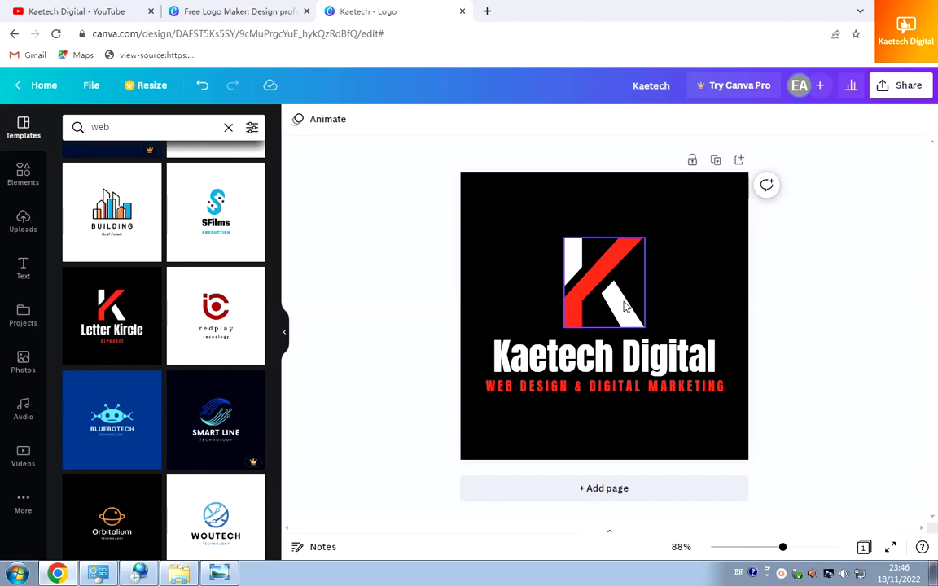
# Download the finished logo as a PNG file at 500 × 500 px
pyautogui.click(902, 96)
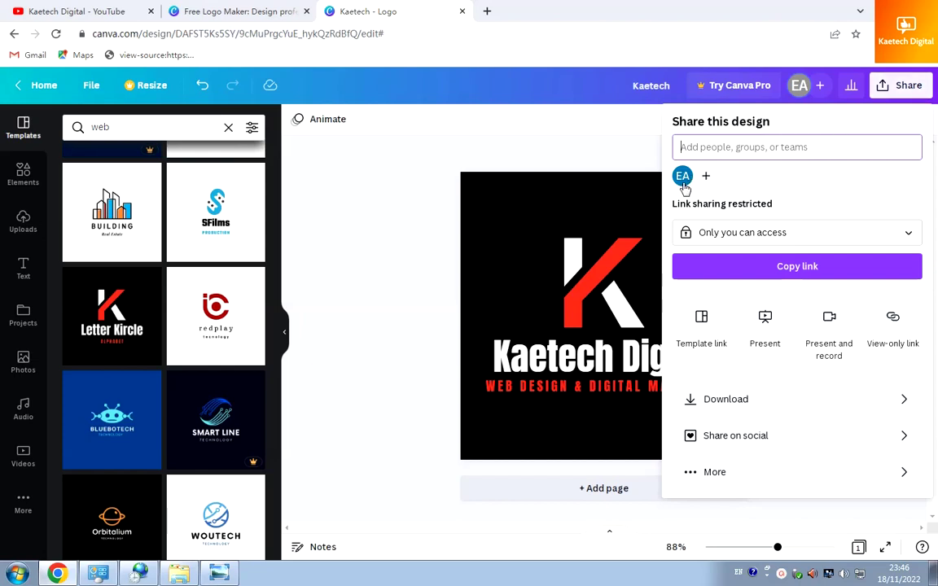
pyautogui.click(743, 401)
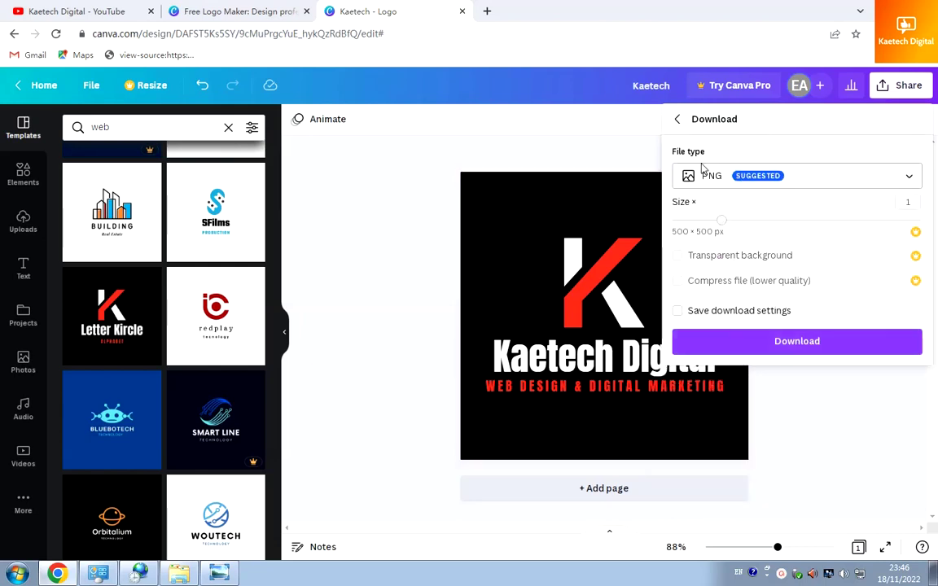
pyautogui.click(810, 177)
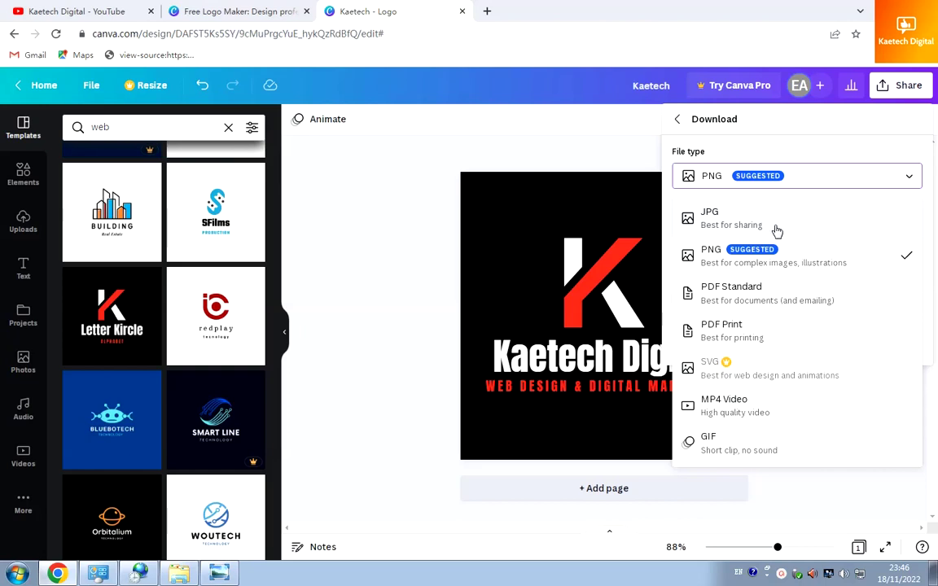
pyautogui.click(805, 256)
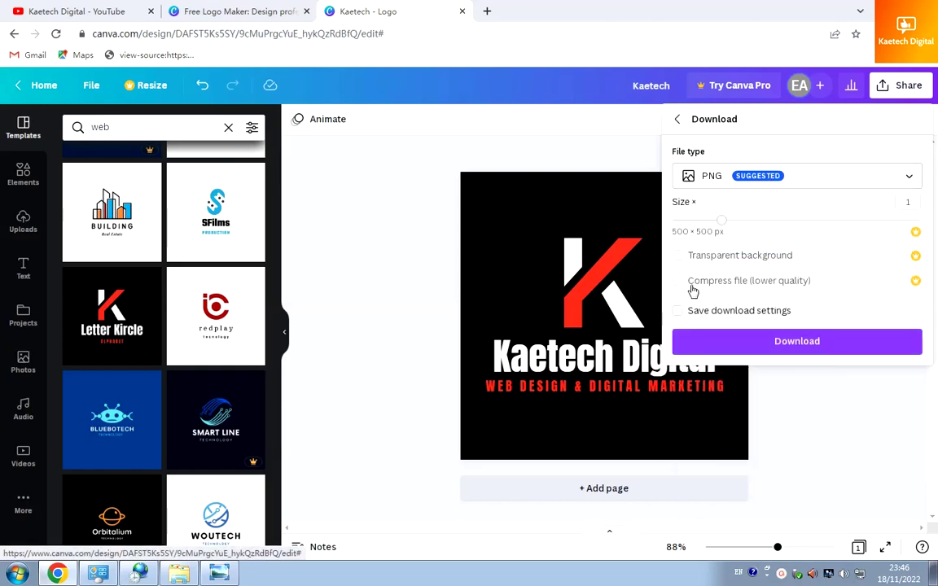
pyautogui.click(781, 342)
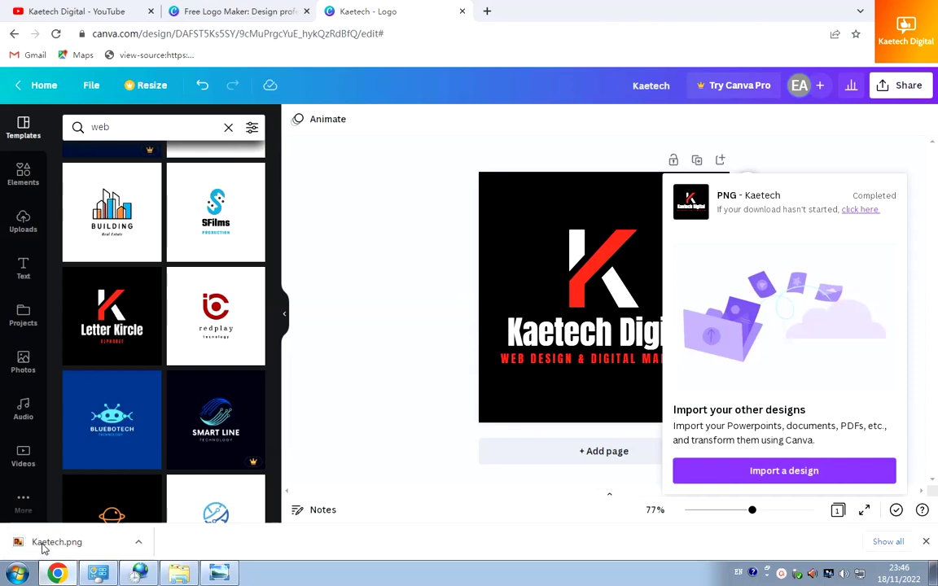
# Open the downloaded Kaetech.png to check the logo, and close the image viewer and the download notice
pyautogui.click(45, 547)
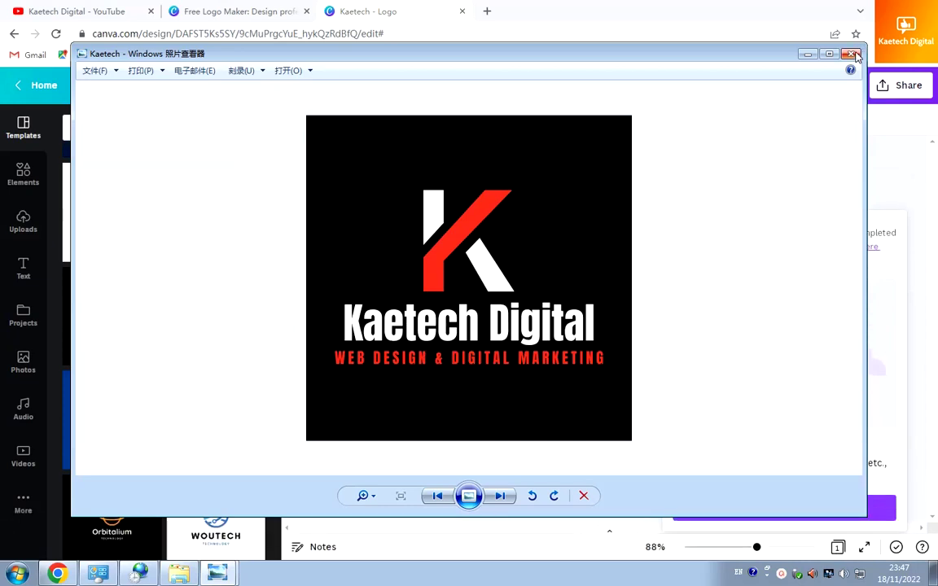
pyautogui.click(851, 54)
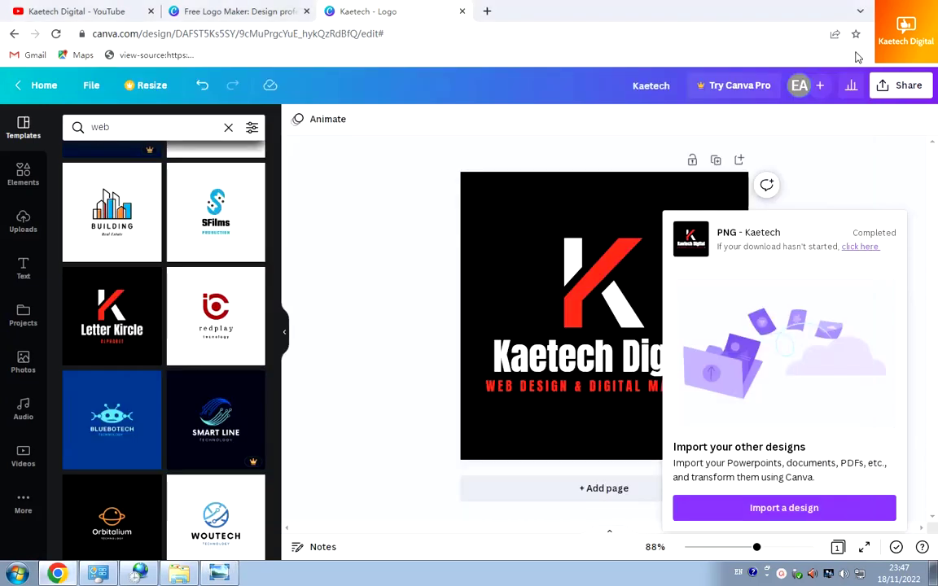
pyautogui.click(891, 188)
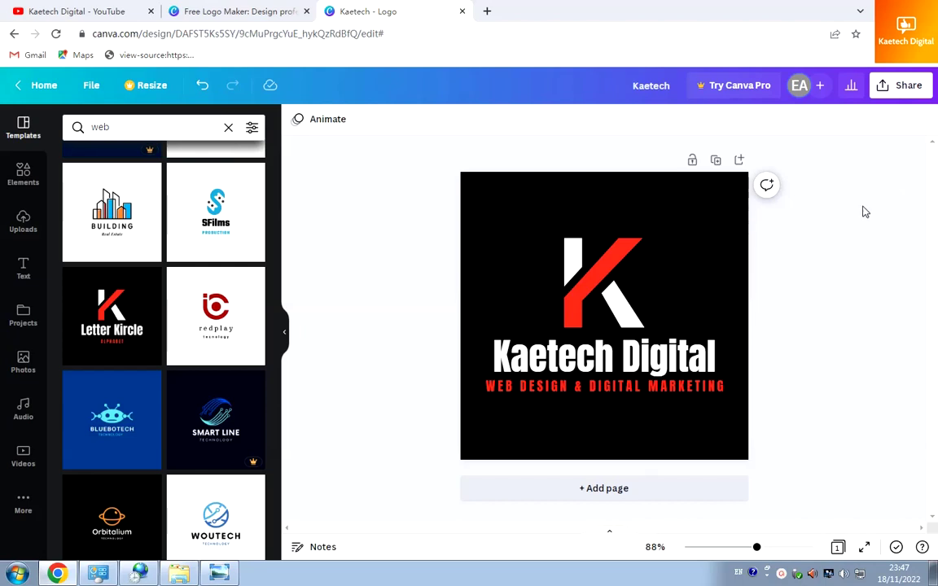